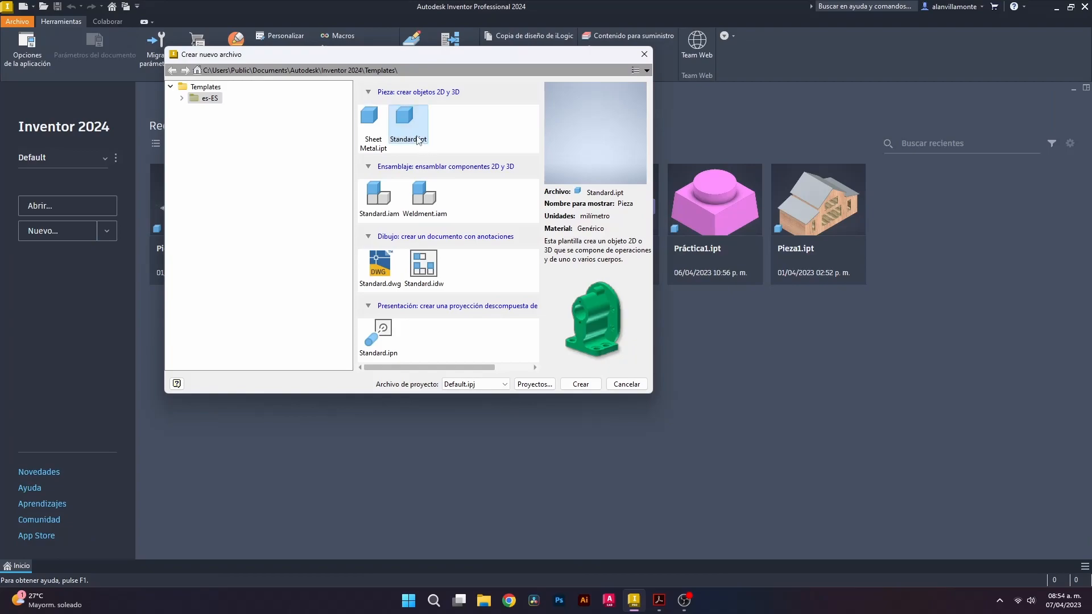
Create the new Standard.ipt part, show the sketch tools and glance at the PDF drawing
{"action": "left_click", "coordinate": [578, 386]}
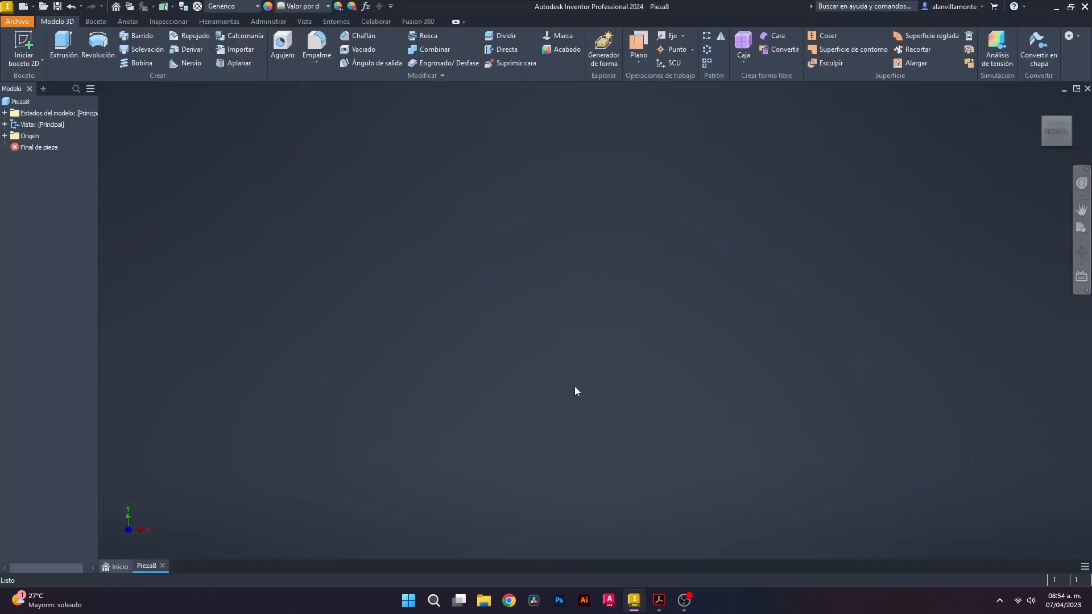
{"action": "left_click", "coordinate": [95, 22]}
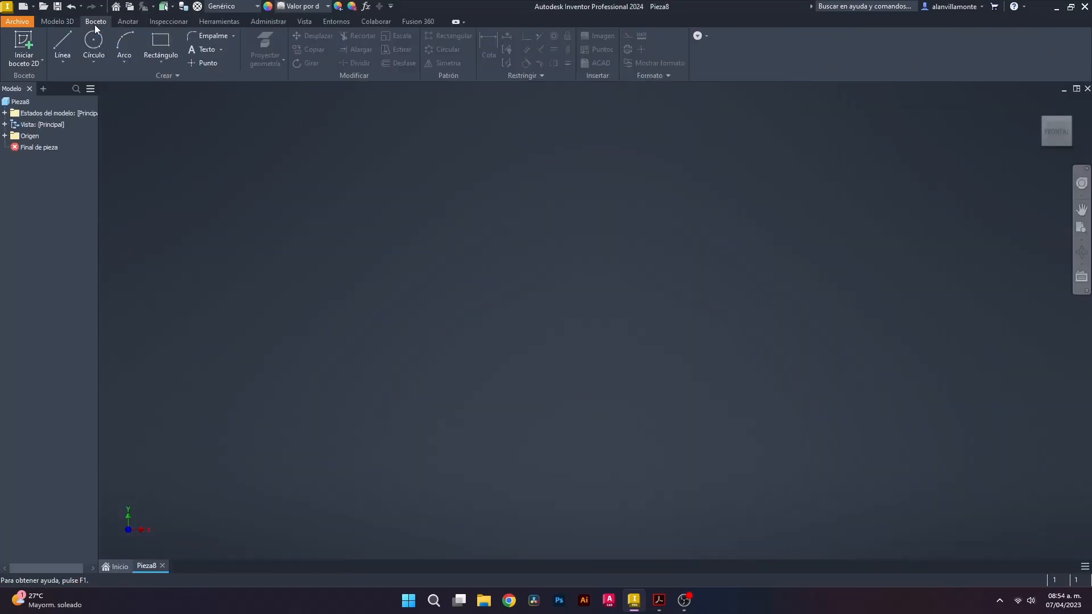
{"action": "left_click", "coordinate": [659, 598]}
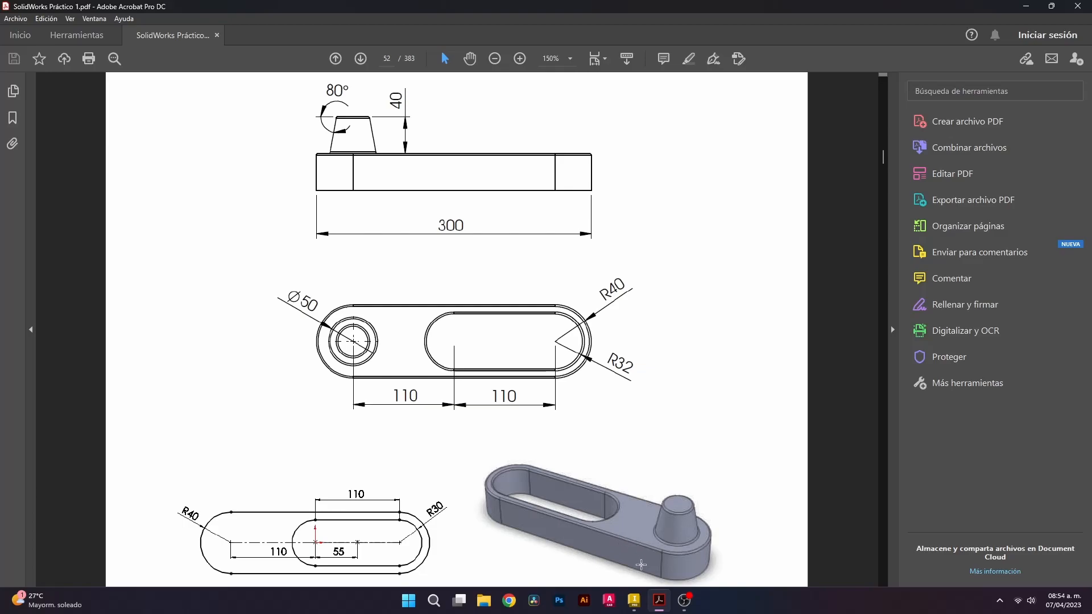
{"action": "left_click", "coordinate": [634, 600]}
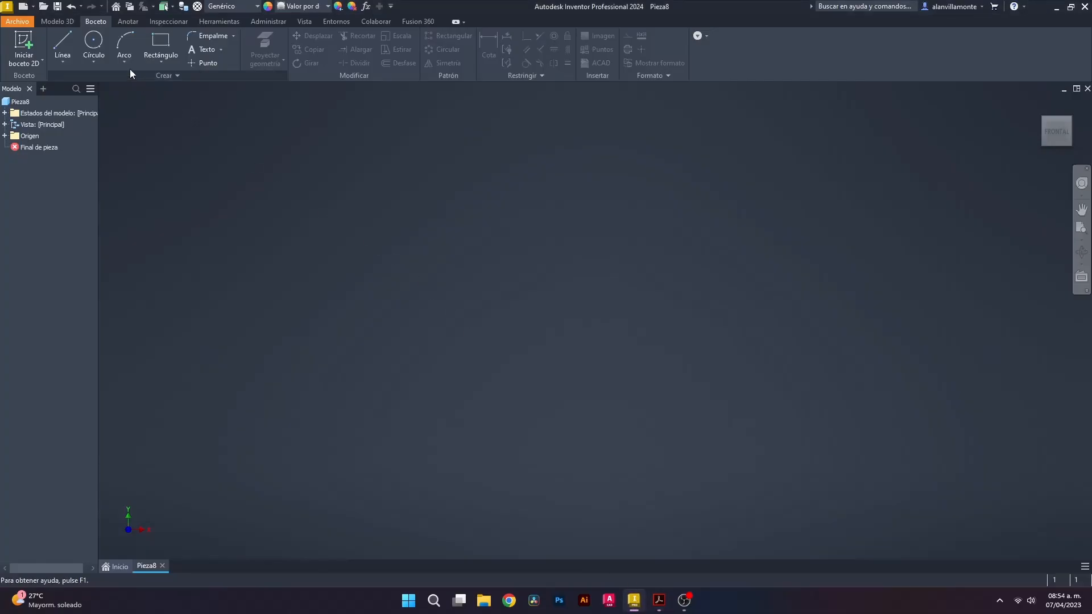
Start a sketch on the XZ plane and draw an 80 mm circle at the origin
{"action": "left_click", "coordinate": [94, 42]}
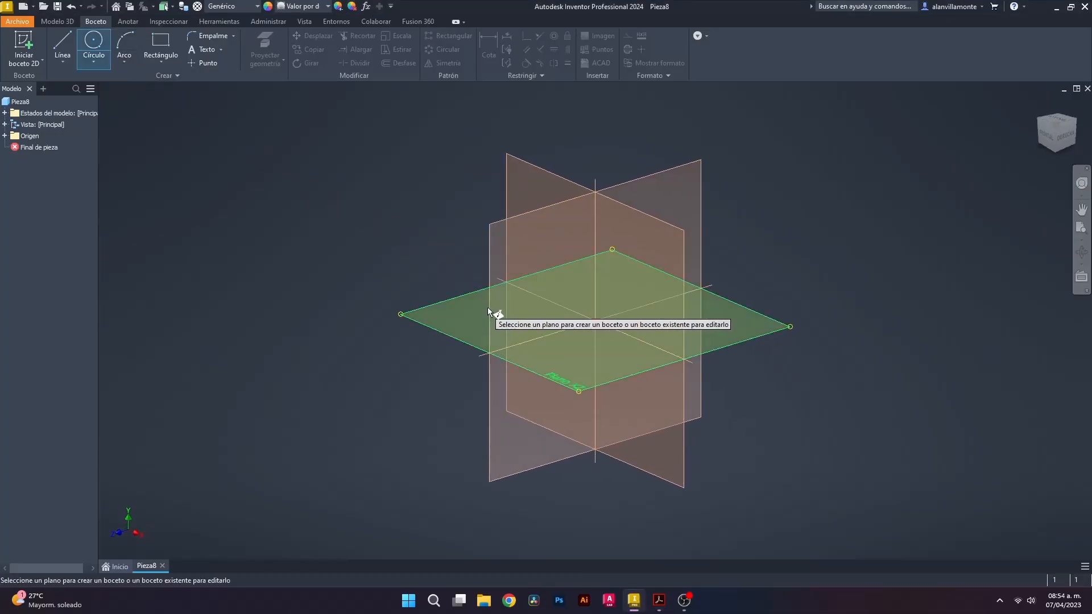
{"action": "left_click", "coordinate": [561, 356]}
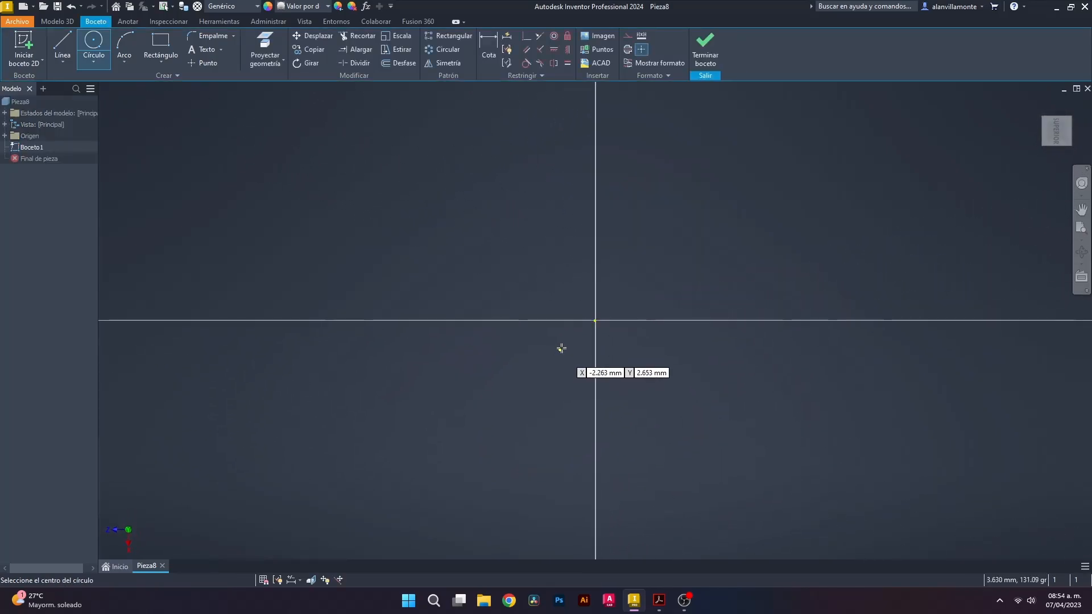
{"action": "left_click", "coordinate": [595, 321]}
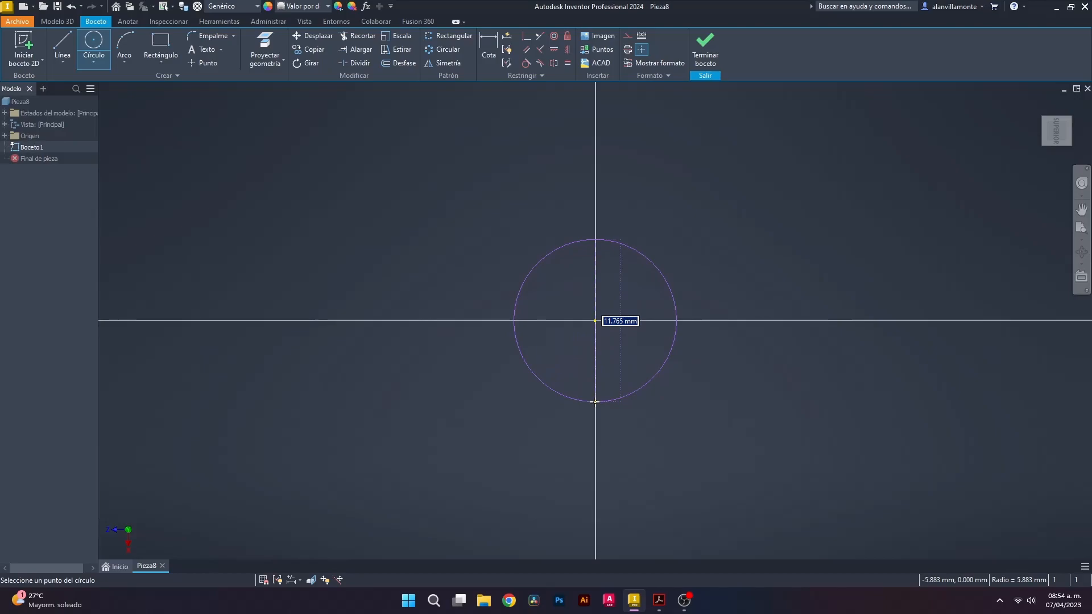
{"action": "type", "text": "80"}
{"action": "key", "text": "Return"}
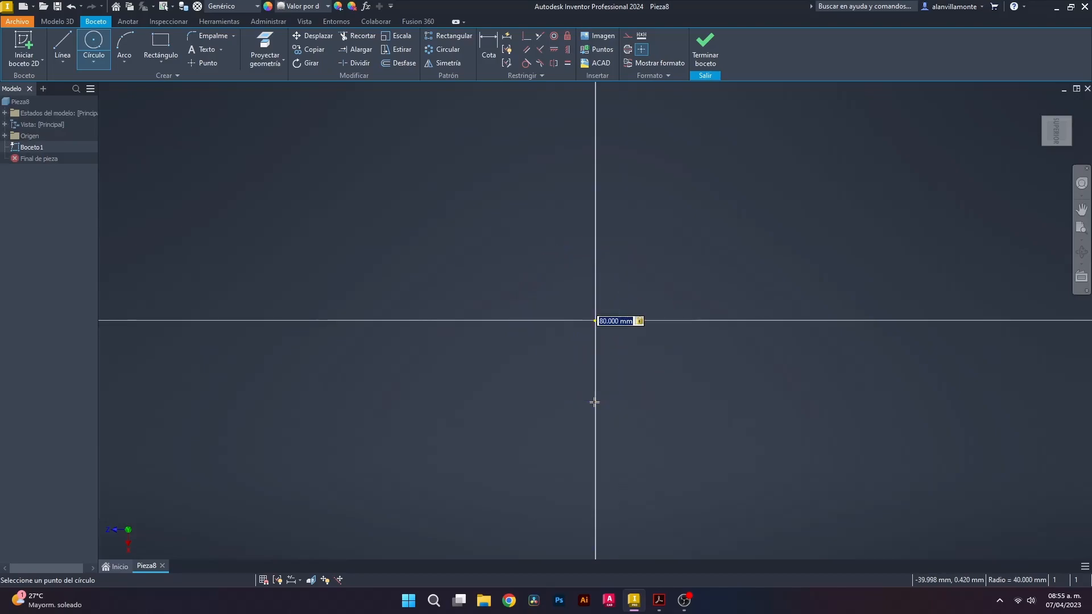
Add a concentric 60 mm circle at the origin, then check the PDF drawing
{"action": "scroll", "coordinate": [595, 406], "scroll_direction": "up", "scroll_amount": 6}
{"action": "scroll", "coordinate": [597, 417], "scroll_direction": "down", "scroll_amount": 3}
{"action": "scroll", "coordinate": [602, 419], "scroll_direction": "up", "scroll_amount": 3}
{"action": "left_click", "coordinate": [593, 395]}
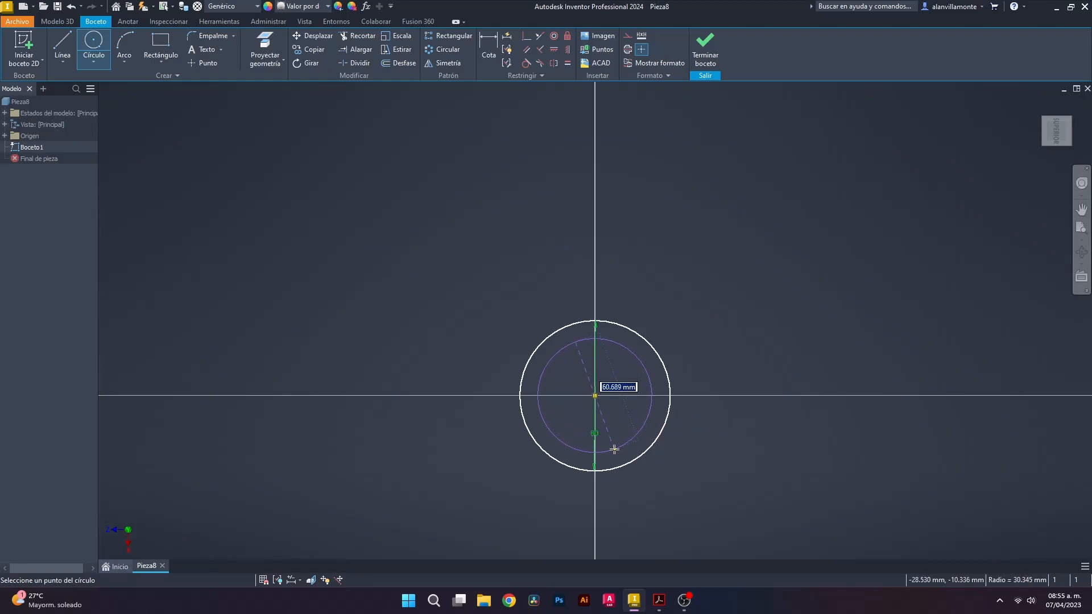
{"action": "type", "text": "60"}
{"action": "key", "text": "Return"}
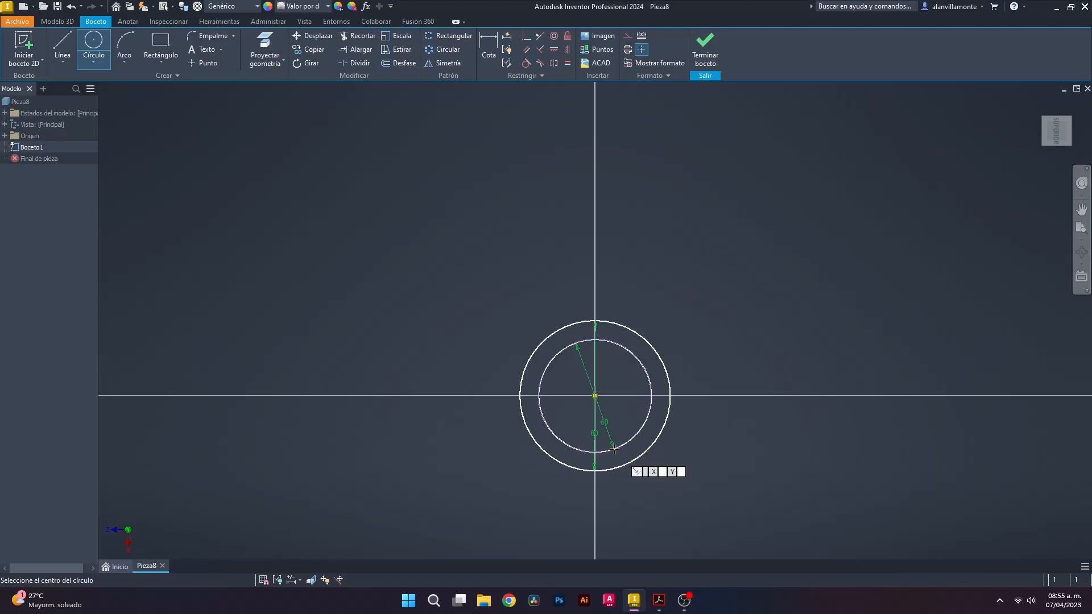
{"action": "left_click", "coordinate": [659, 600]}
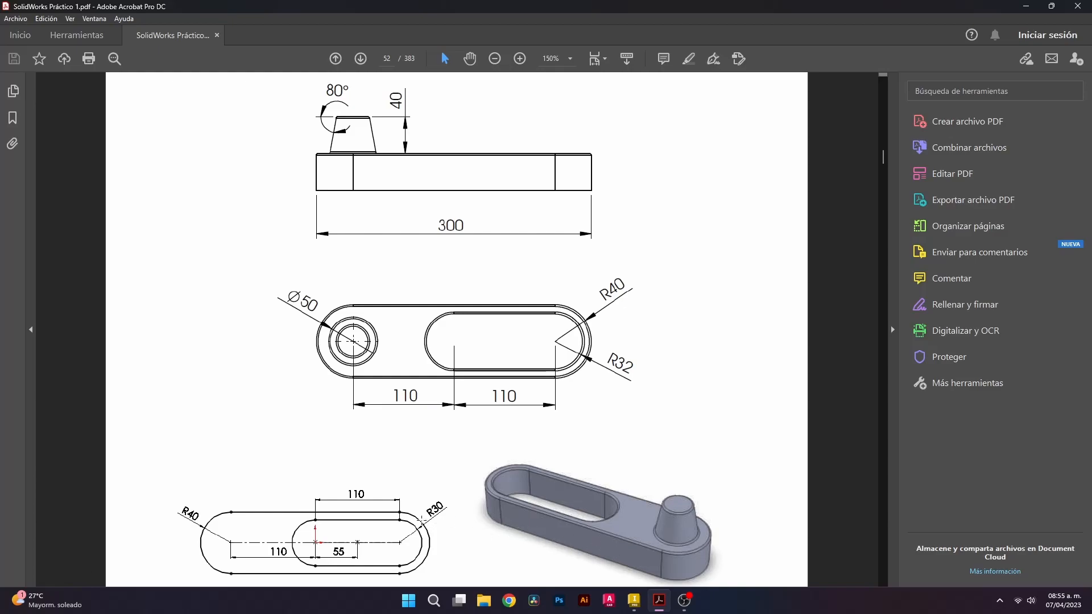
Copy the 80 mm circle from its centre to a spot on the left
{"action": "left_click", "coordinate": [633, 600]}
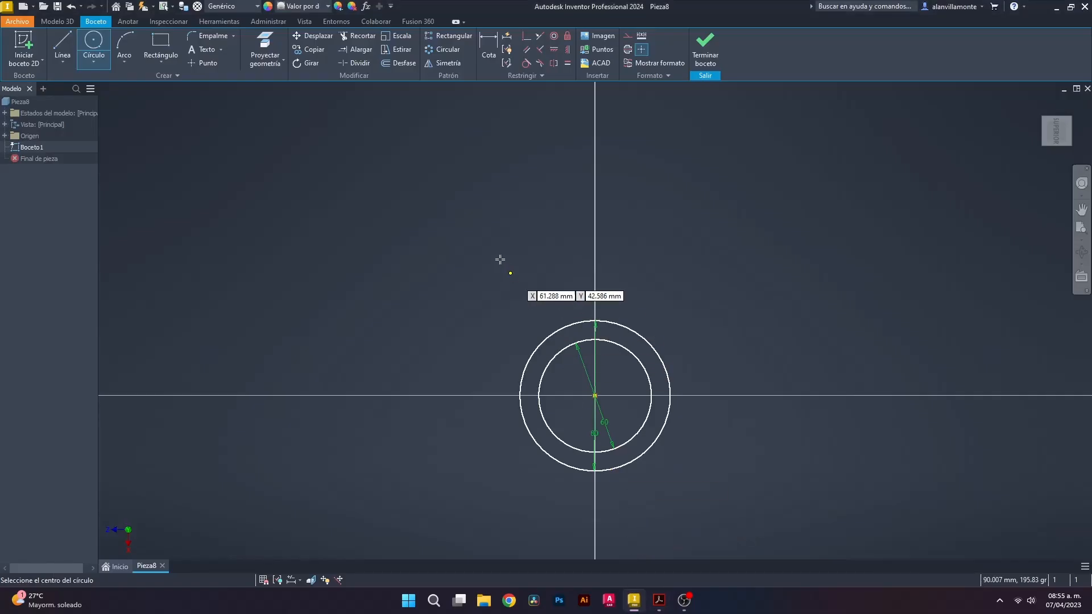
{"action": "left_click", "coordinate": [313, 52]}
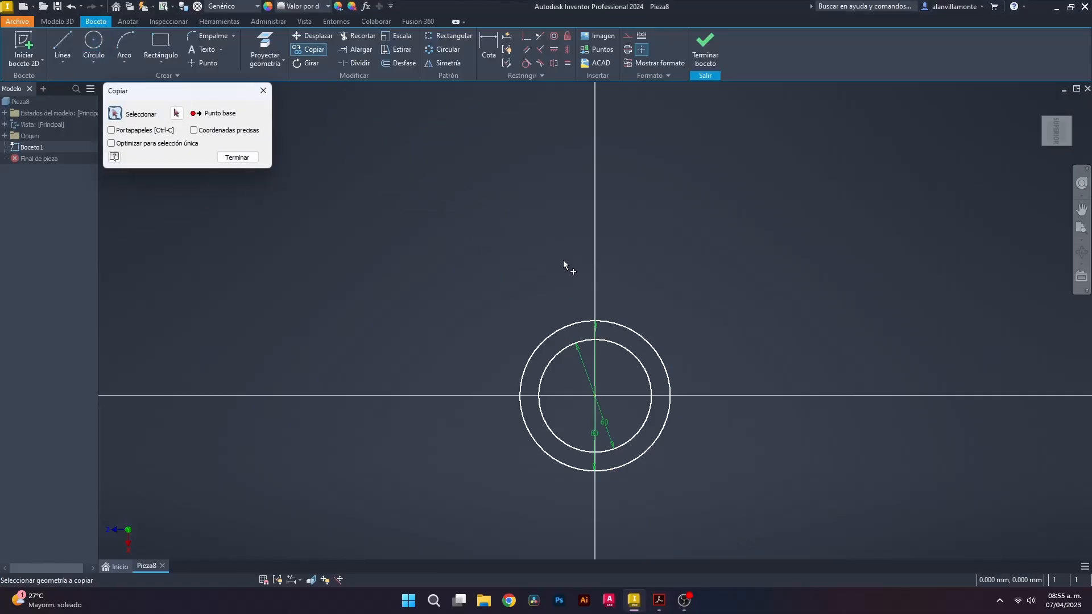
{"action": "left_click", "coordinate": [636, 333]}
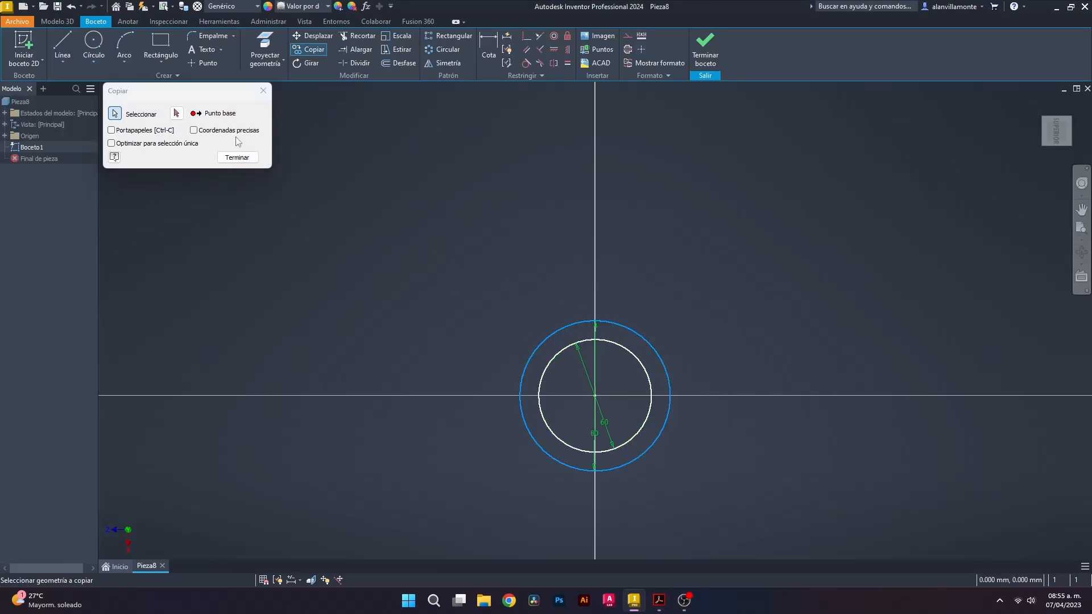
{"action": "left_click", "coordinate": [177, 113]}
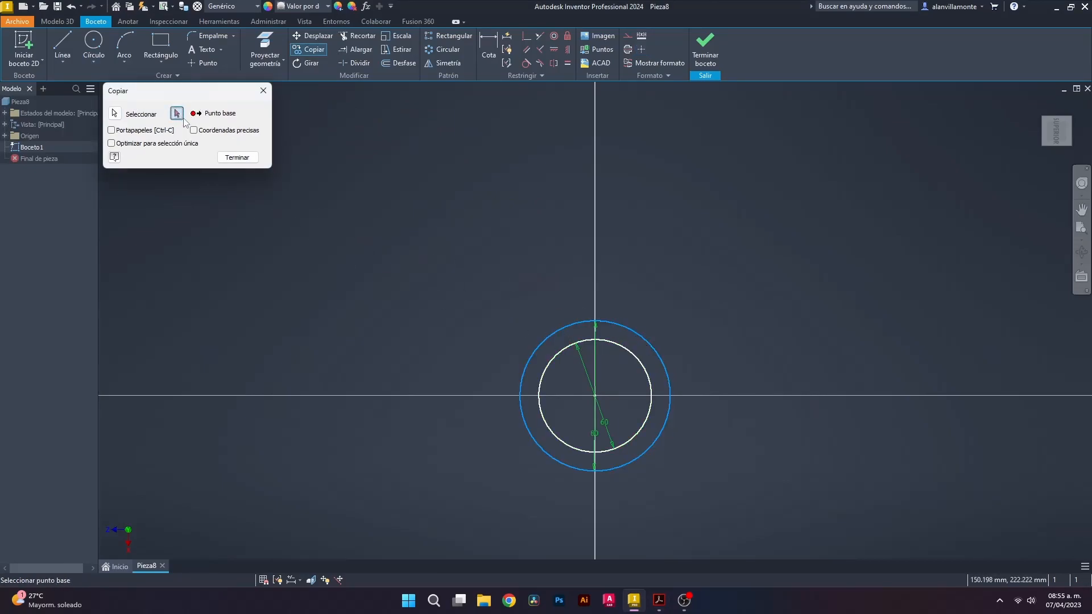
{"action": "left_click", "coordinate": [595, 395]}
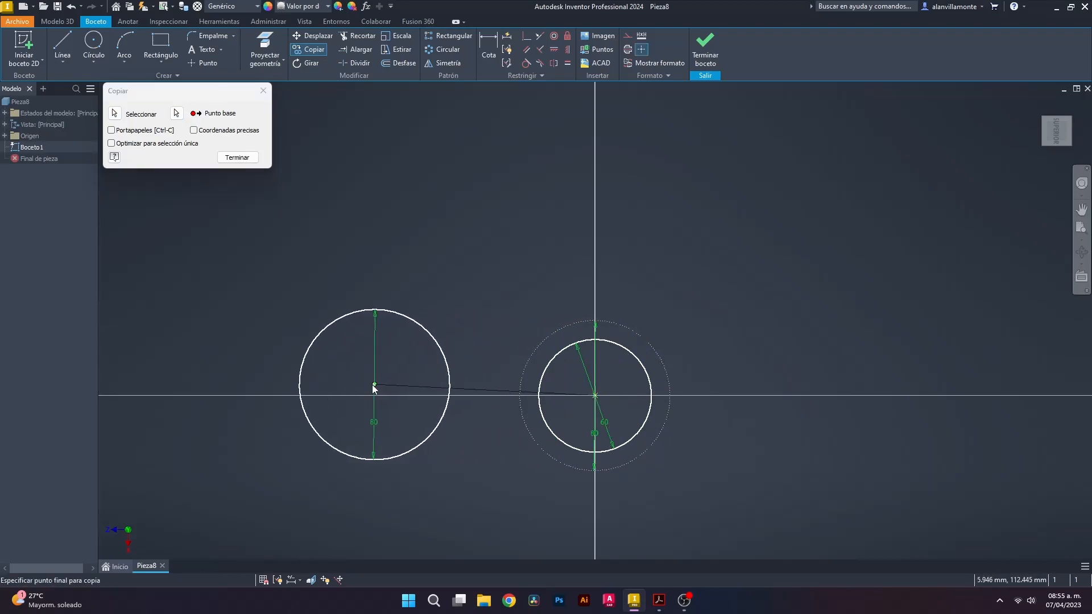
{"action": "left_click", "coordinate": [253, 394]}
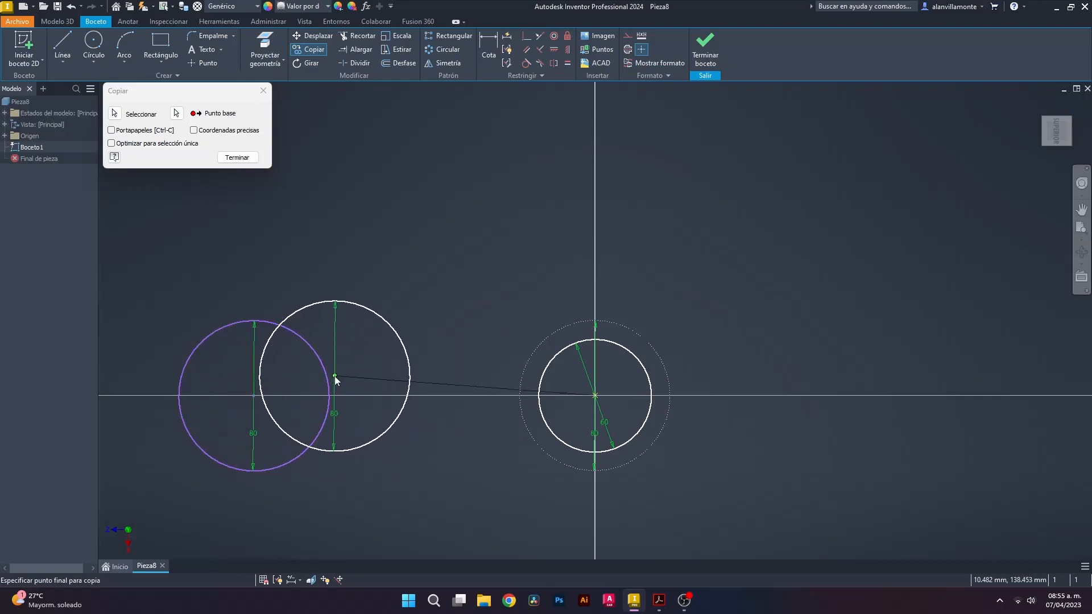
{"action": "key", "text": "Escape"}
Copy the 60 mm circle from its centre to a spot between the circles
{"action": "left_click", "coordinate": [308, 50]}
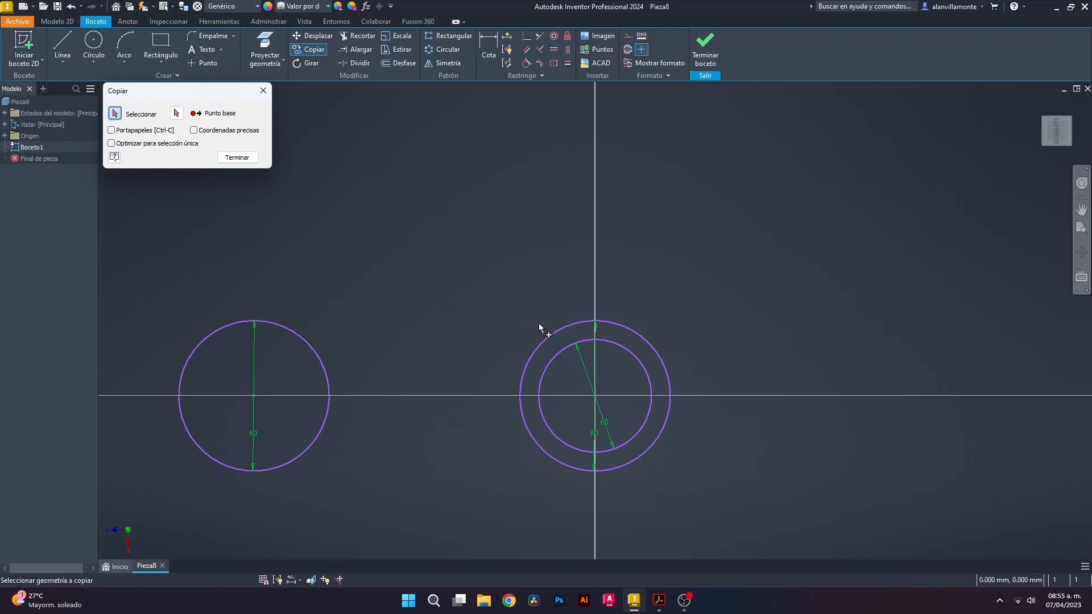
{"action": "left_click", "coordinate": [607, 344]}
{"action": "left_click", "coordinate": [176, 113]}
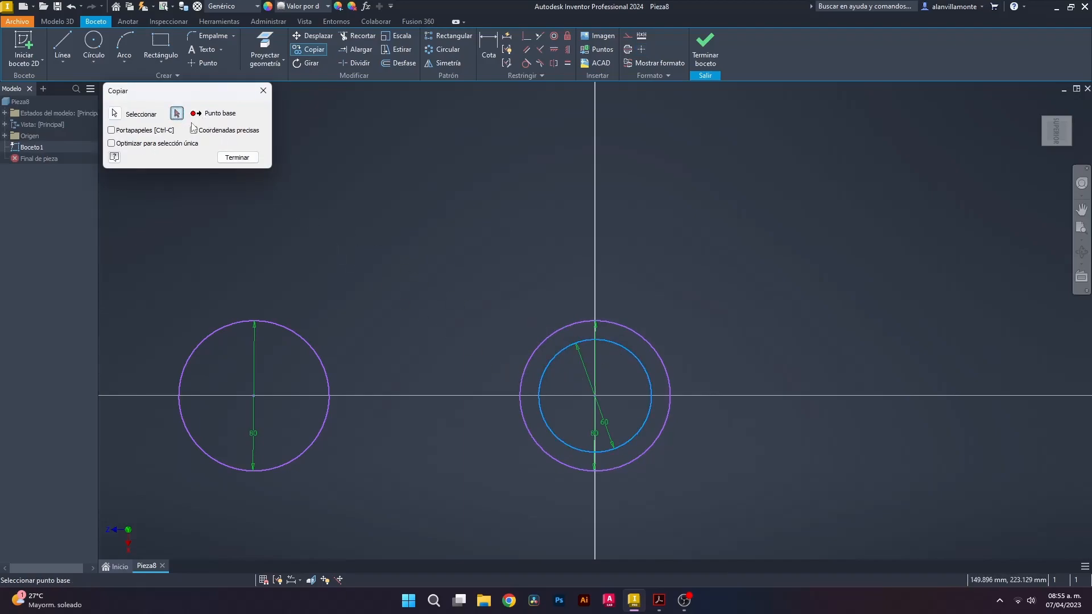
{"action": "left_click", "coordinate": [599, 398]}
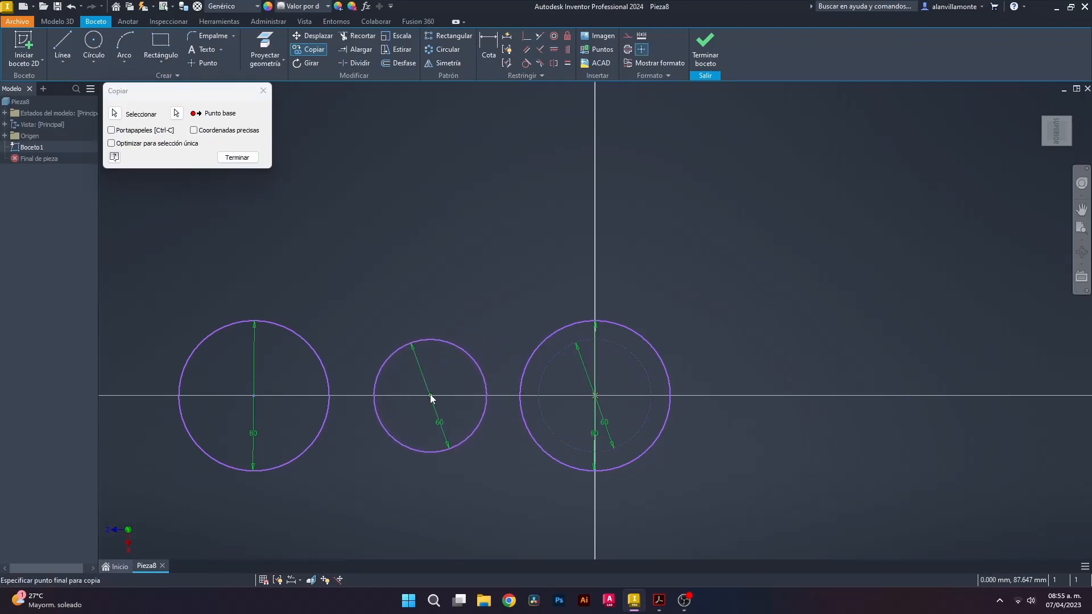
{"action": "left_click", "coordinate": [431, 398]}
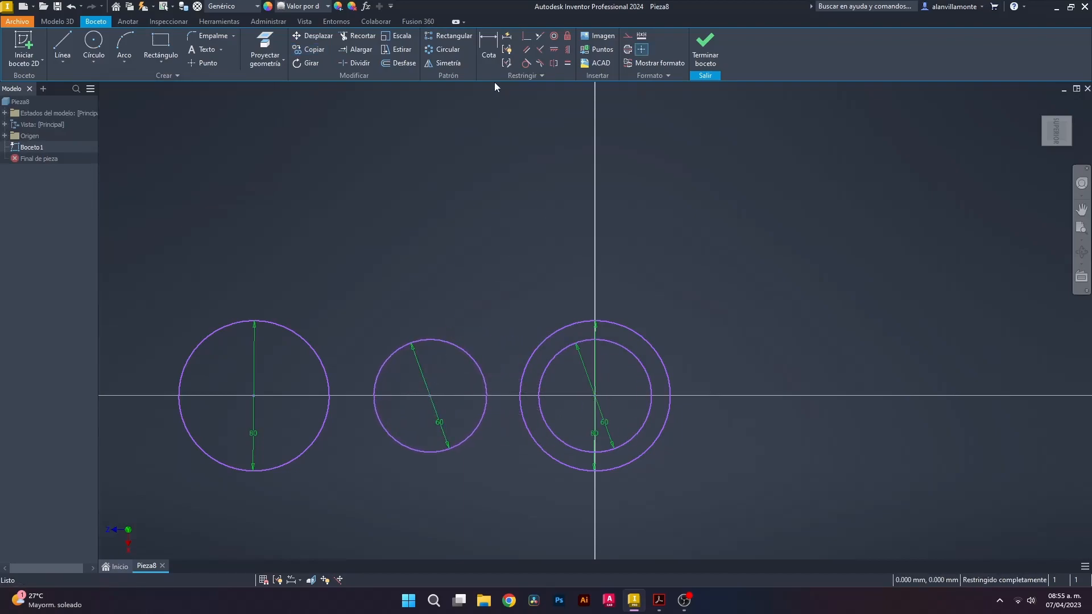
Dimension both neighbouring circle-centre spacings to 110 mm and recheck the PDF drawing
{"action": "left_click", "coordinate": [485, 45]}
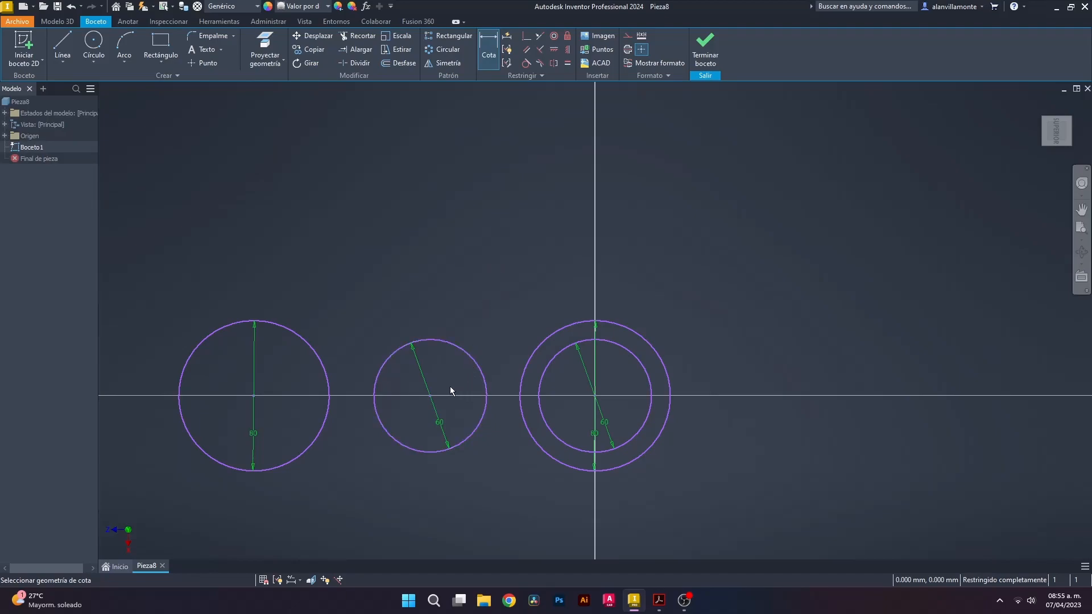
{"action": "left_click", "coordinate": [430, 397]}
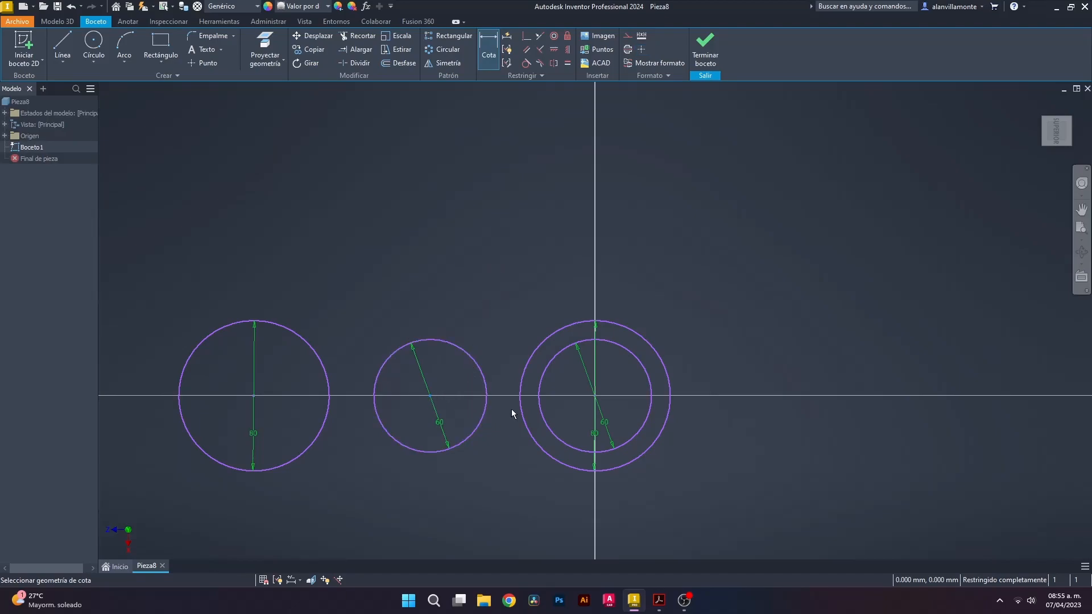
{"action": "left_click", "coordinate": [595, 397]}
{"action": "left_click", "coordinate": [534, 292]}
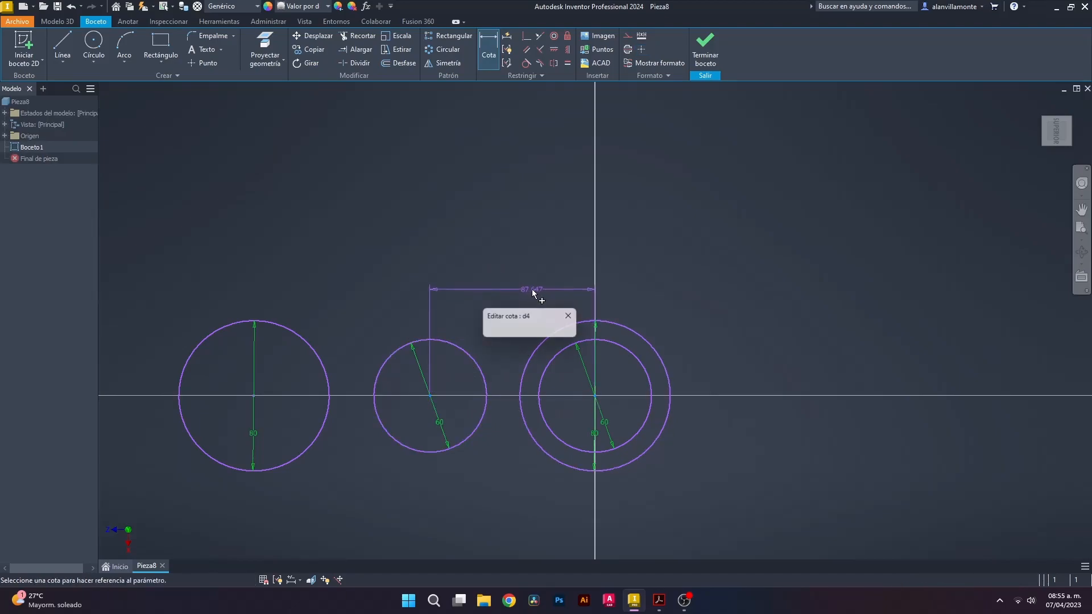
{"action": "type", "text": "110"}
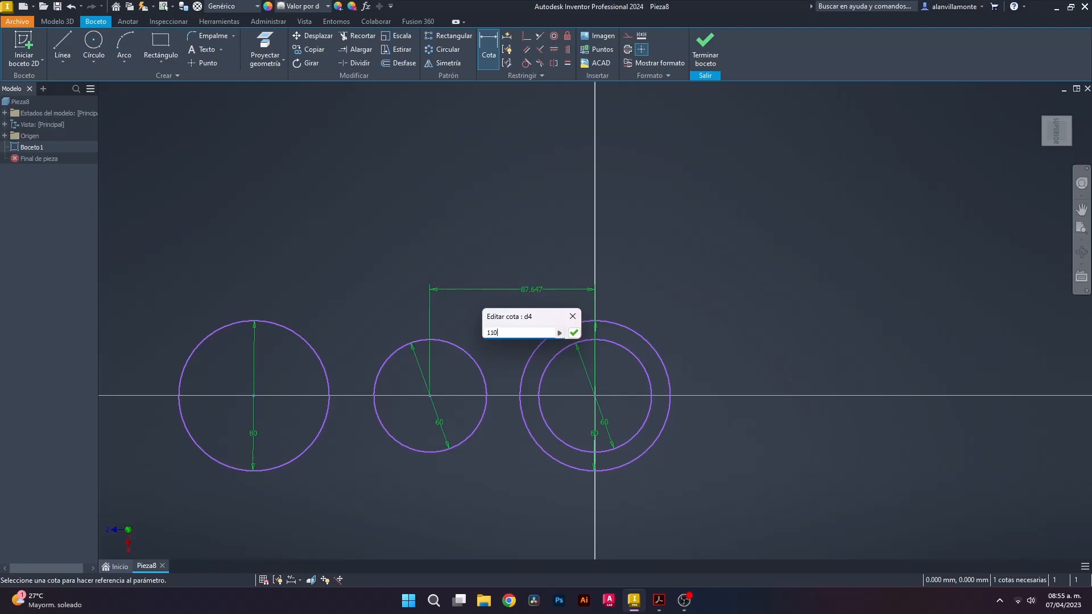
{"action": "key", "text": "Return"}
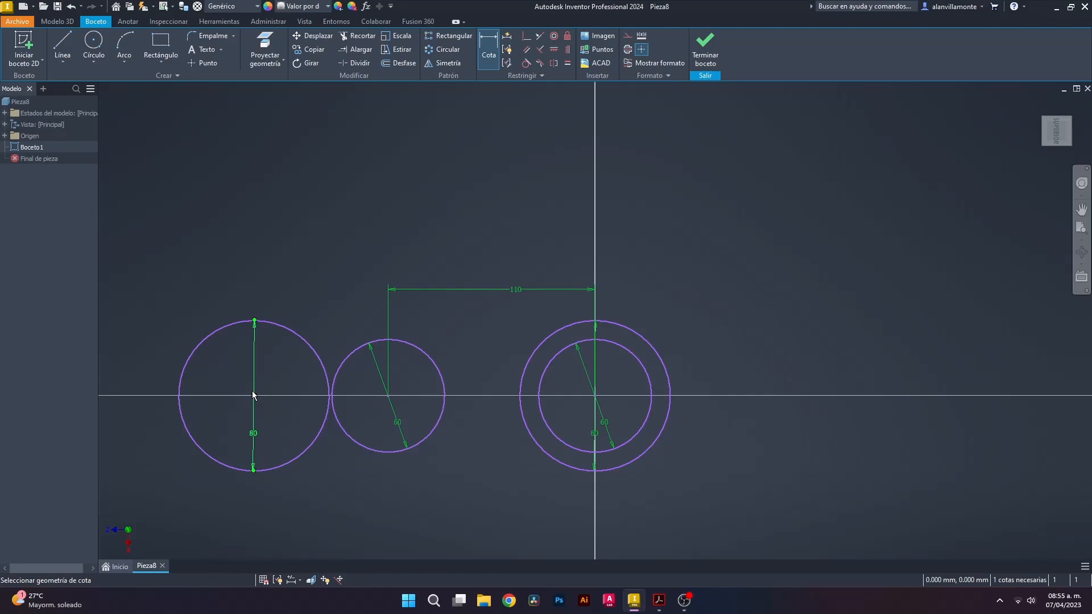
{"action": "left_click", "coordinate": [392, 400]}
{"action": "left_click", "coordinate": [350, 289]}
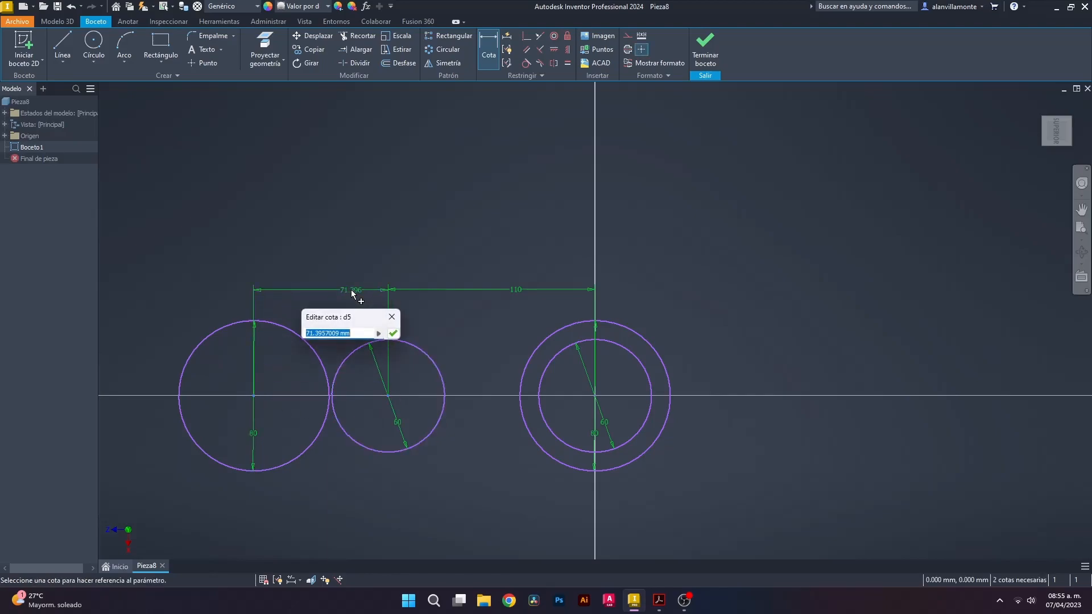
{"action": "type", "text": "110"}
{"action": "key", "text": "Return"}
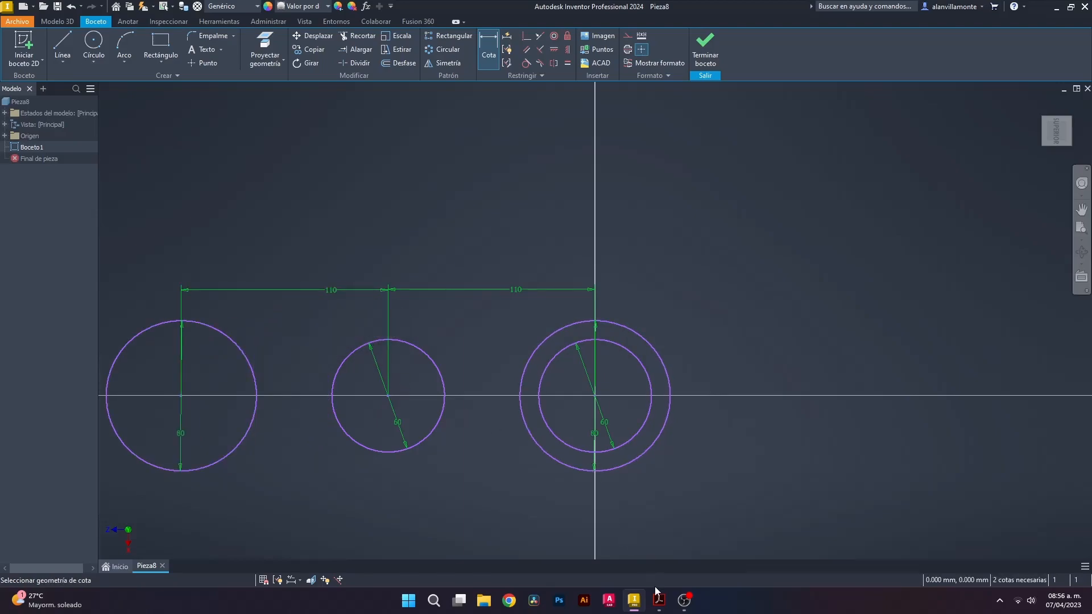
{"action": "left_click", "coordinate": [658, 601]}
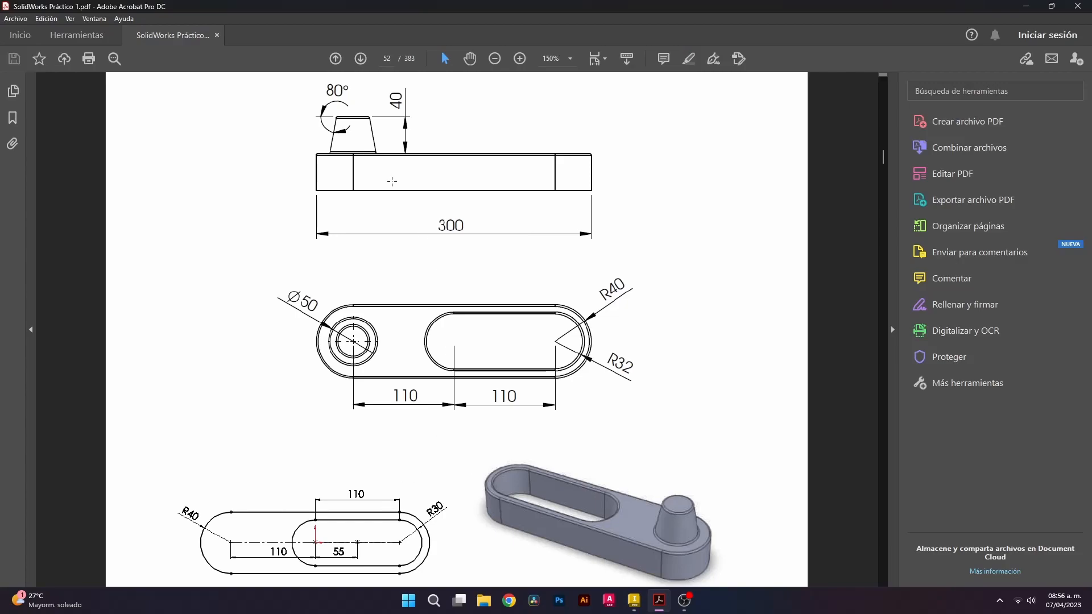
Review the PDF drawing's 110 mm spacings, R40 ends and R32 slot before returning to Inventor
{"action": "scroll", "coordinate": [367, 426], "scroll_direction": "down", "scroll_amount": 1}
{"action": "scroll", "coordinate": [362, 438], "scroll_direction": "up", "scroll_amount": 1}
{"action": "left_click", "coordinate": [636, 604]}
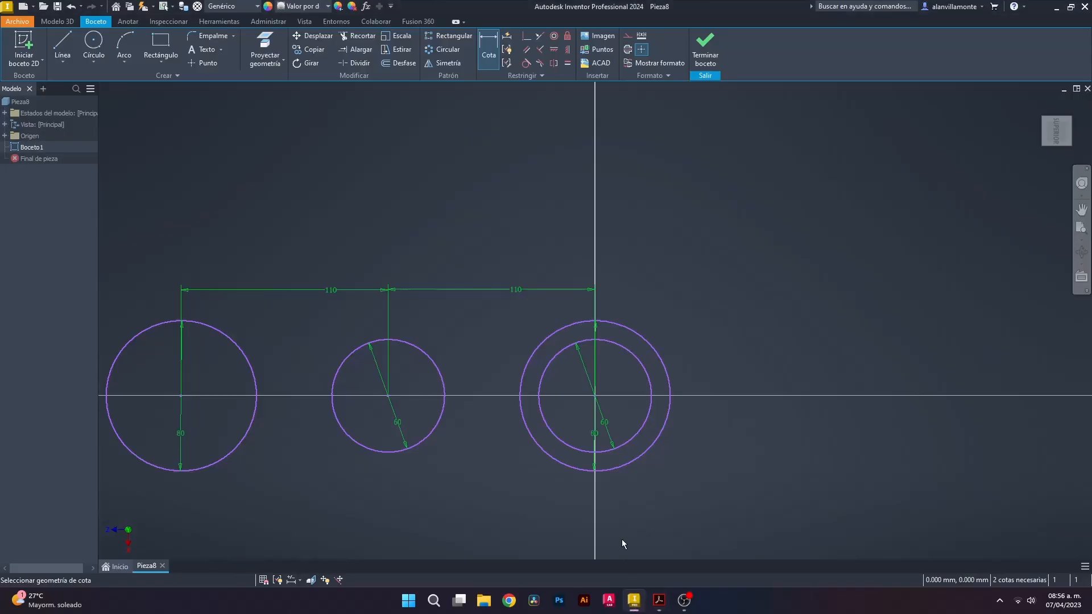
Draw horizontal lines across the tops and bottoms of both 80 mm and both 60 mm circles
{"action": "left_click", "coordinate": [62, 42]}
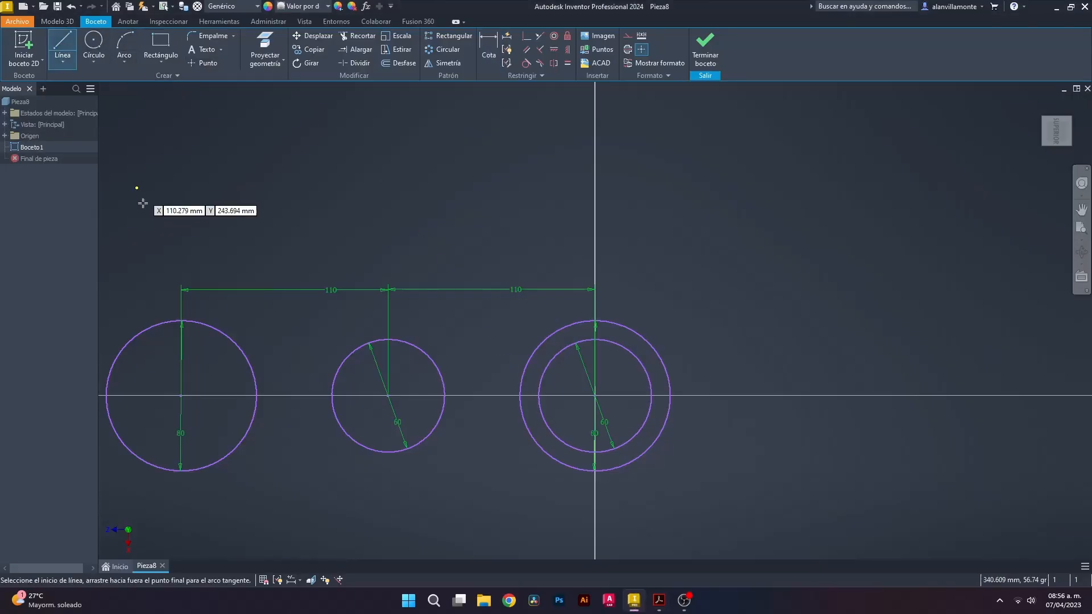
{"action": "left_click", "coordinate": [181, 320]}
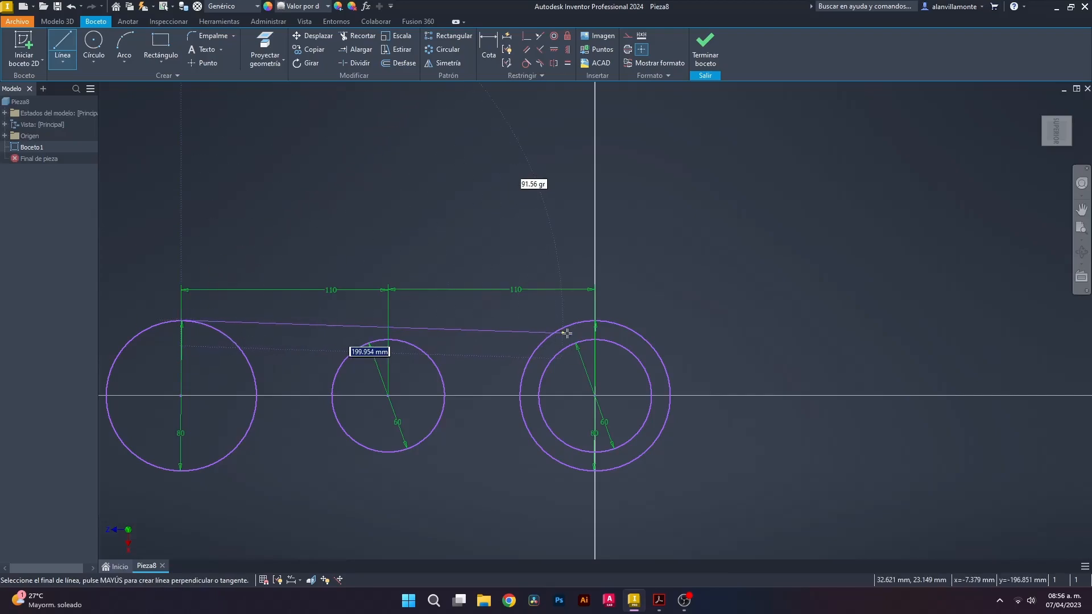
{"action": "double_click", "coordinate": [596, 321]}
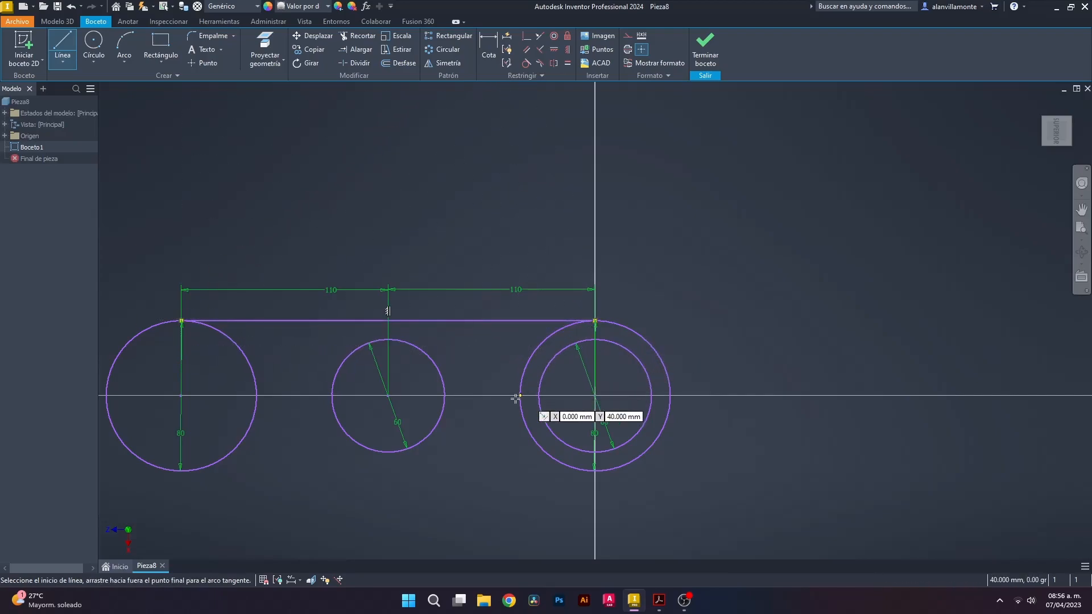
{"action": "left_click", "coordinate": [182, 471]}
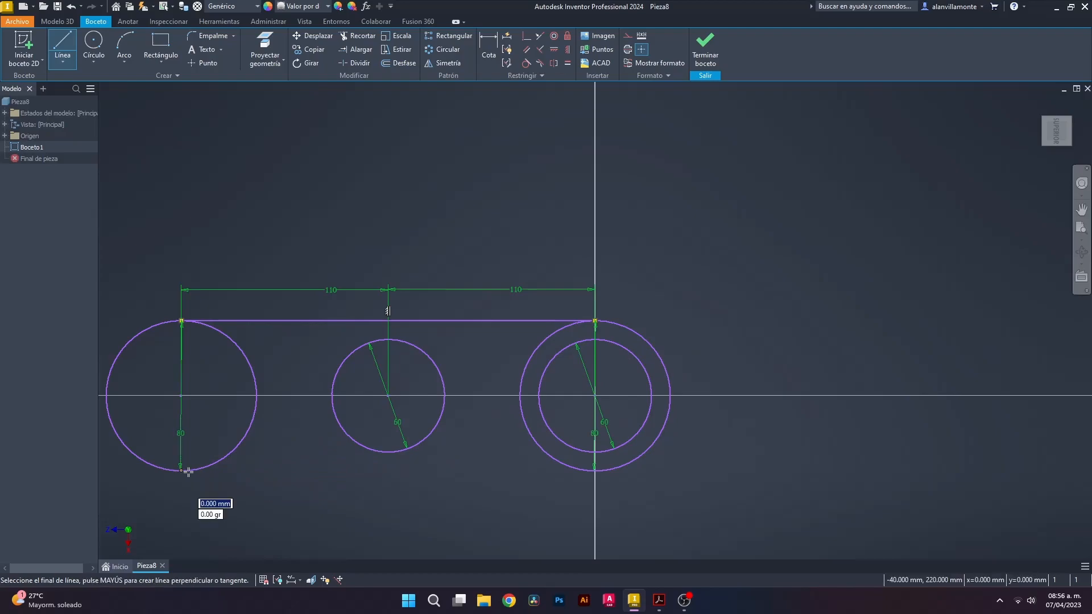
{"action": "double_click", "coordinate": [594, 471]}
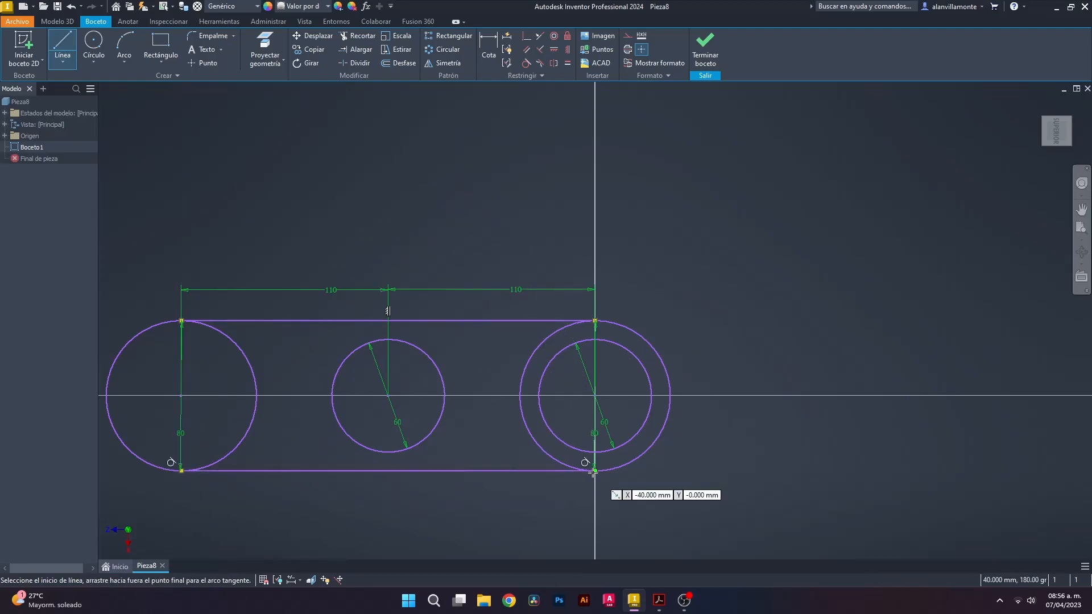
{"action": "left_click", "coordinate": [388, 338]}
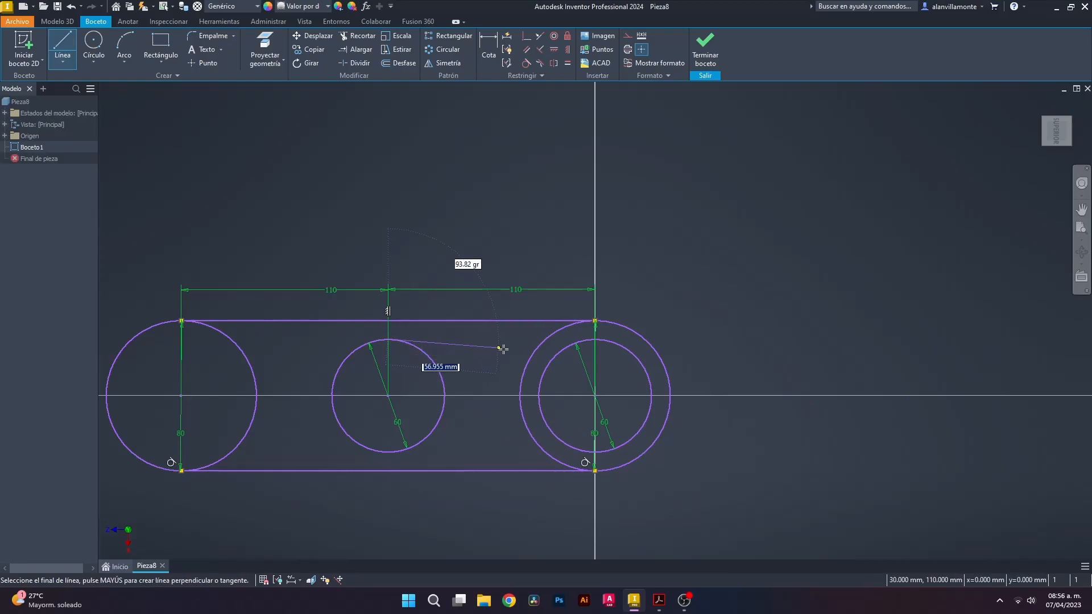
{"action": "double_click", "coordinate": [596, 339]}
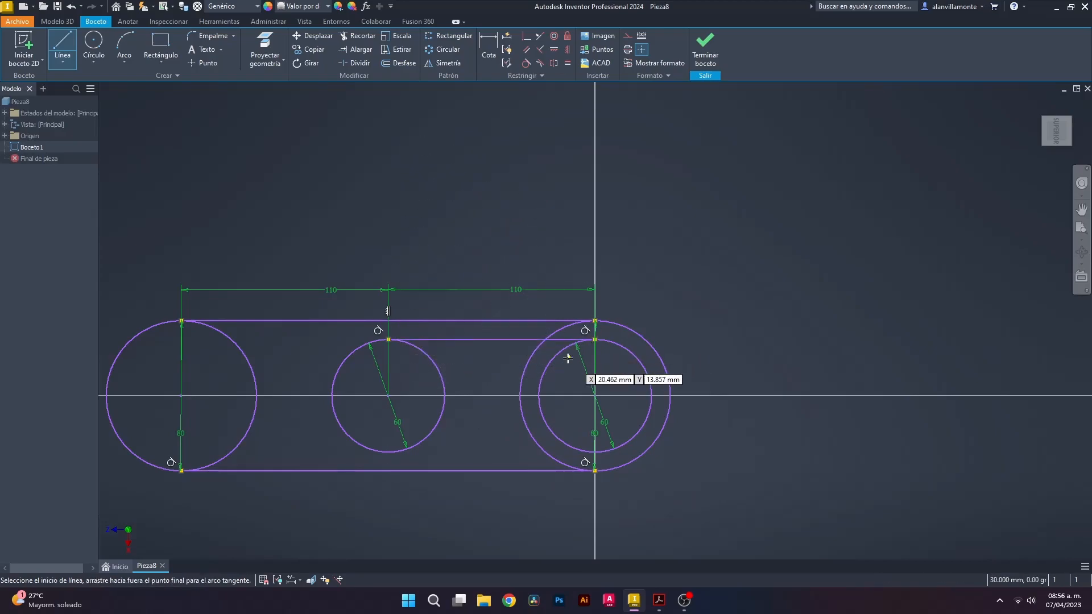
{"action": "left_click", "coordinate": [390, 453]}
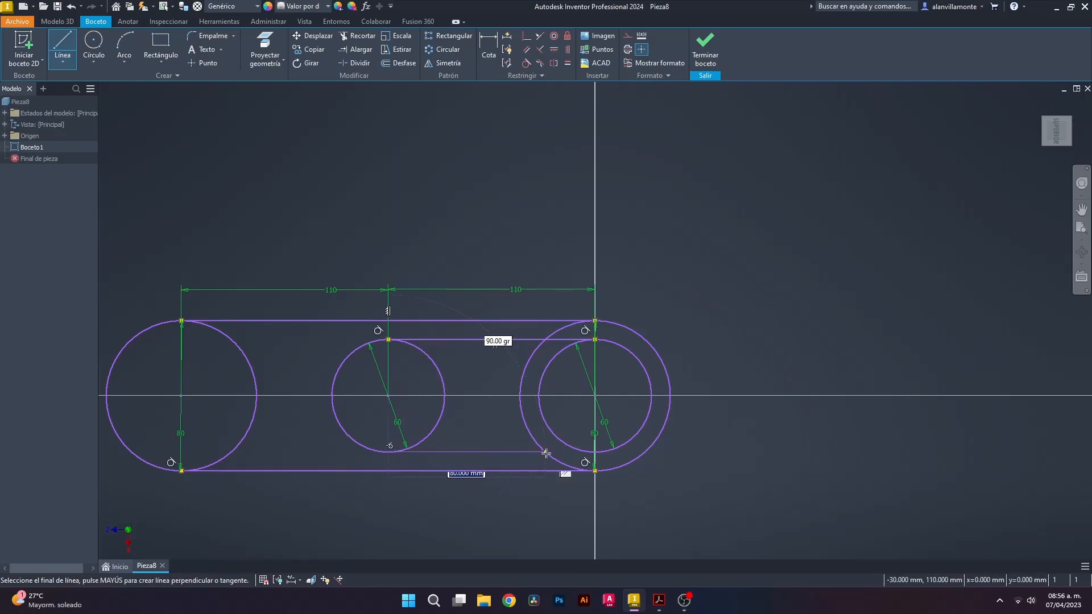
{"action": "left_click", "coordinate": [596, 452]}
{"action": "key", "text": "Escape"}
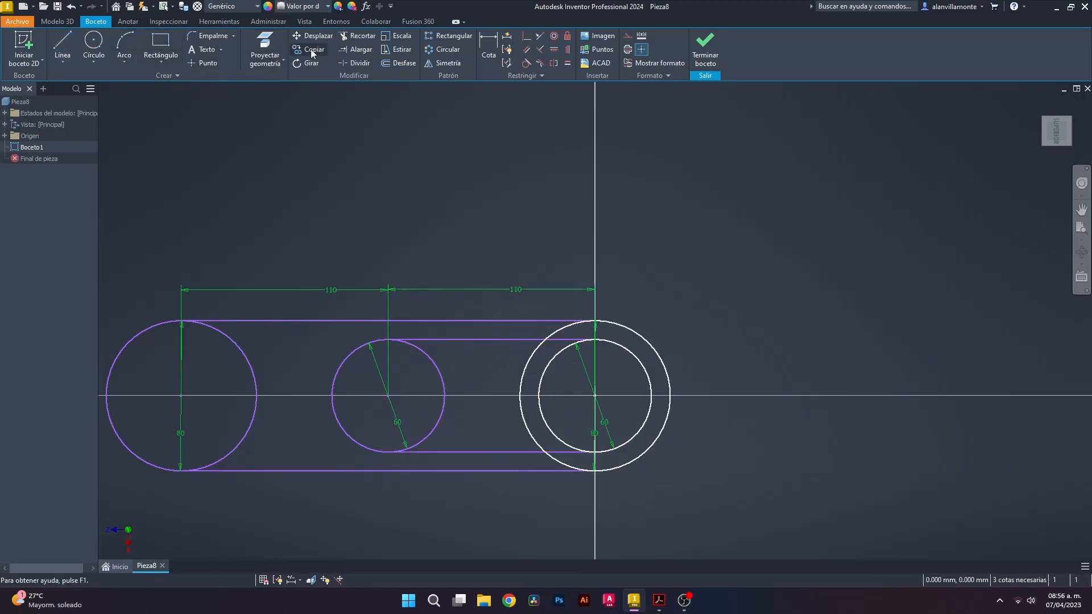
Trim the circle arcs inside the slots, leaving rounded outer and inner slot outlines
{"action": "left_click", "coordinate": [356, 37]}
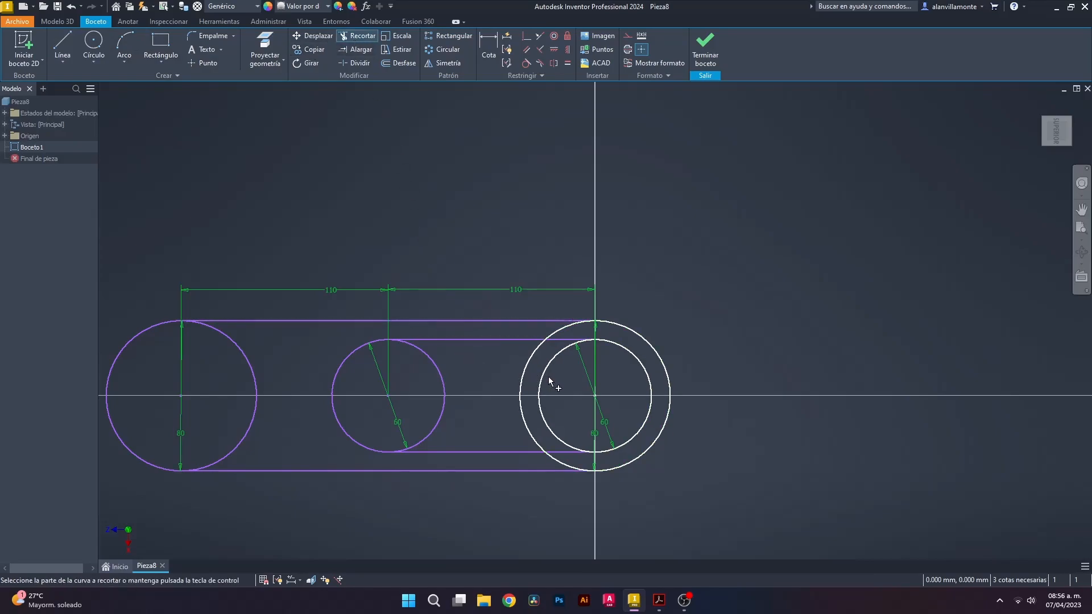
{"action": "mouse_move", "coordinate": [558, 373]}
{"action": "left_mouse_down"}
{"action": "mouse_move", "coordinate": [462, 374]}
{"action": "mouse_move", "coordinate": [479, 385]}
{"action": "left_mouse_up"}
{"action": "left_click", "coordinate": [546, 329]}
{"action": "left_click", "coordinate": [576, 467]}
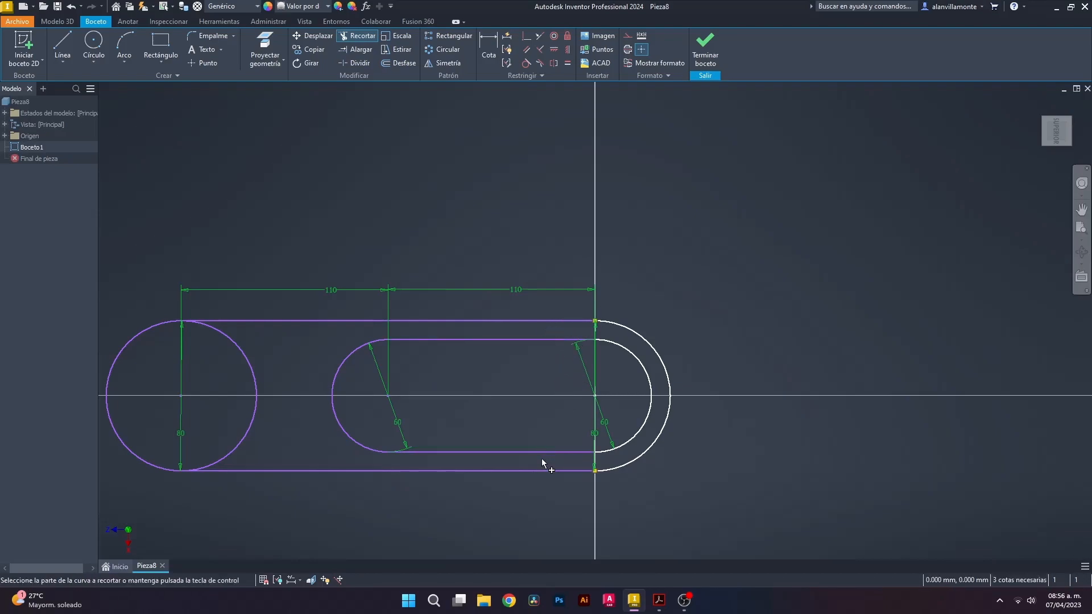
{"action": "left_click", "coordinate": [253, 385]}
{"action": "scroll", "coordinate": [139, 397], "scroll_direction": "up", "scroll_amount": 3}
{"action": "scroll", "coordinate": [383, 404], "scroll_direction": "down", "scroll_amount": 5}
{"action": "scroll", "coordinate": [706, 378], "scroll_direction": "down", "scroll_amount": 4}
{"action": "scroll", "coordinate": [728, 375], "scroll_direction": "up", "scroll_amount": 5}
{"action": "scroll", "coordinate": [242, 391], "scroll_direction": "down", "scroll_amount": 3}
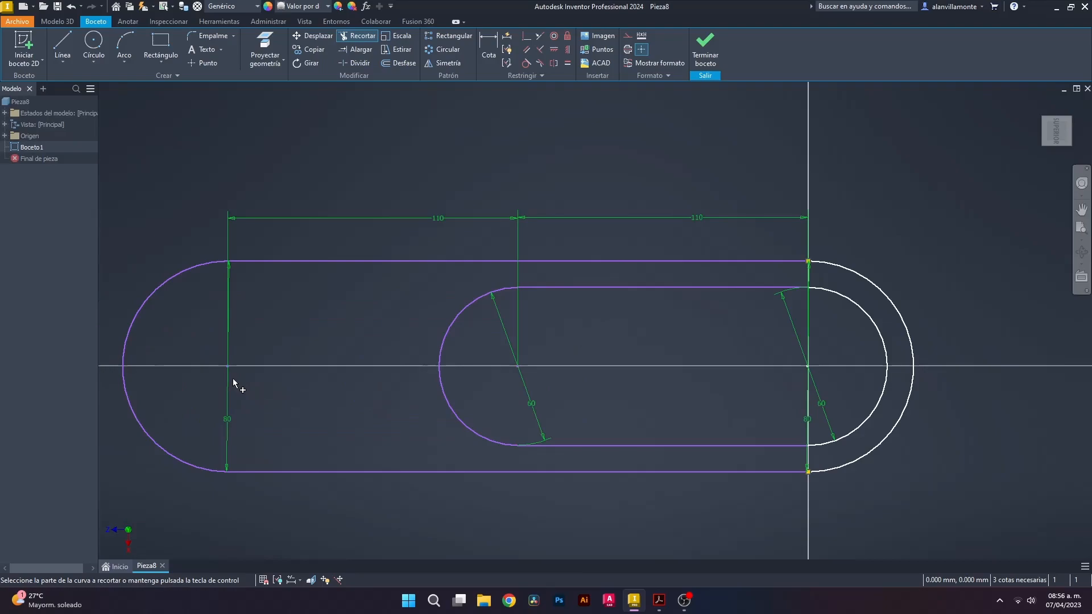
Dimension the outer slot width as 80 and delete the redundant left 60 diameter
{"action": "left_click", "coordinate": [485, 51]}
{"action": "left_click", "coordinate": [315, 261]}
{"action": "left_click", "coordinate": [333, 473]}
{"action": "left_click", "coordinate": [325, 447]}
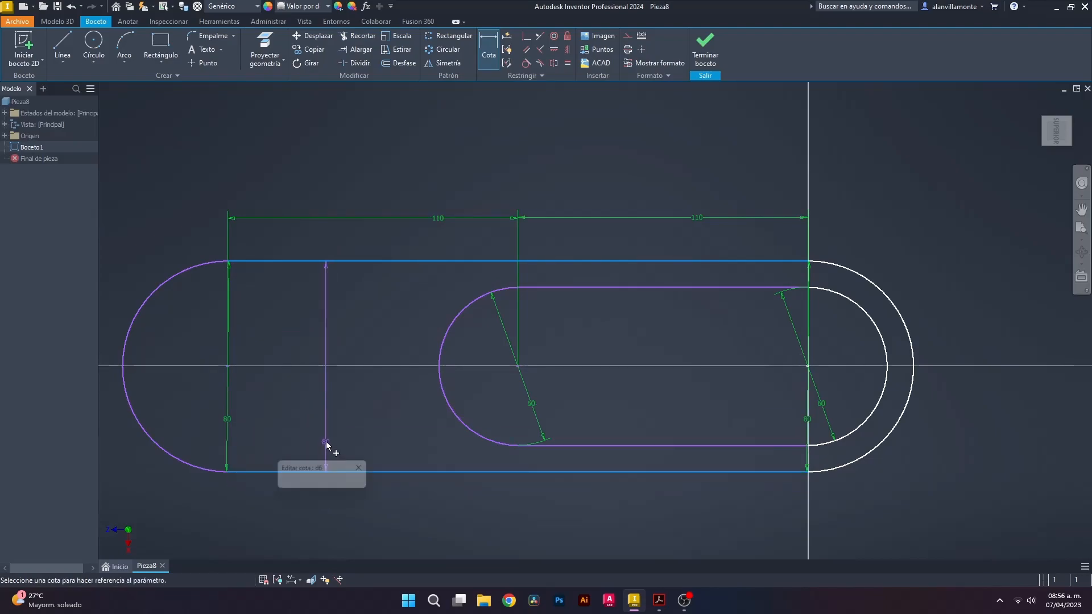
{"action": "left_click", "coordinate": [368, 484]}
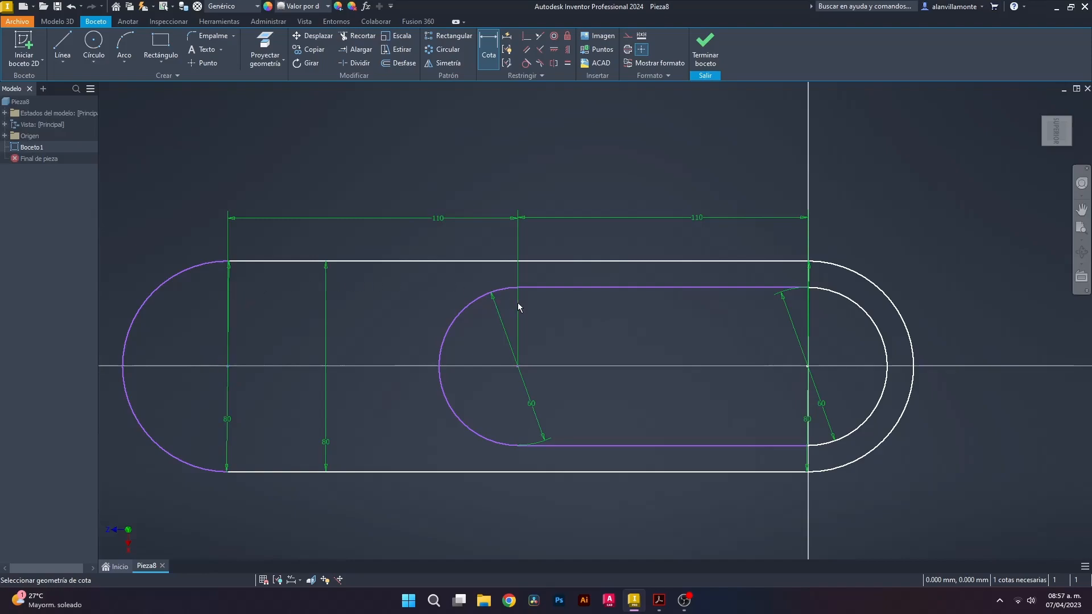
{"action": "left_click", "coordinate": [653, 288]}
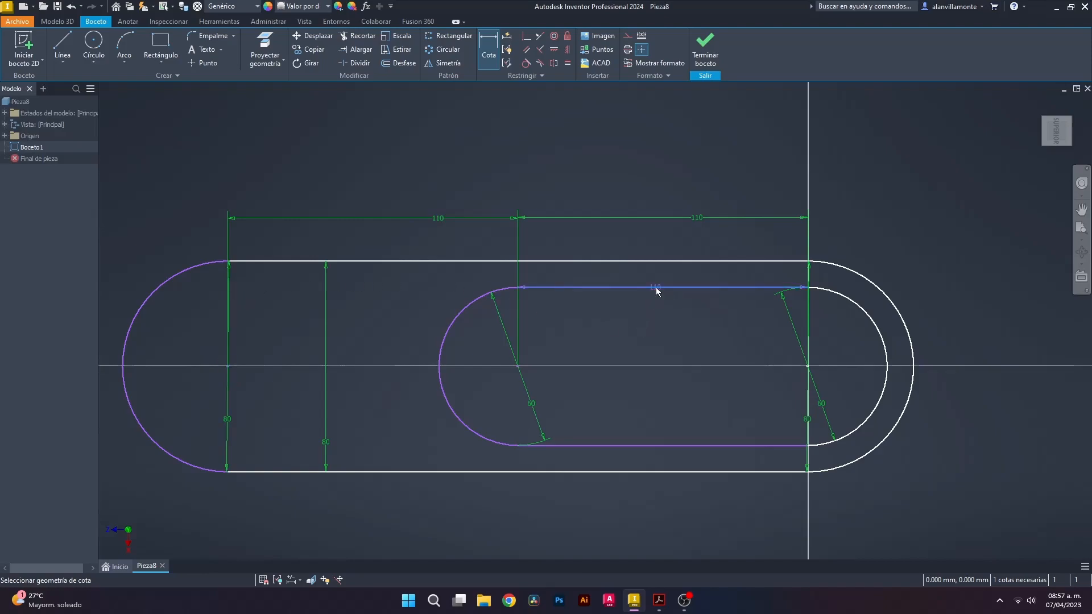
{"action": "left_click", "coordinate": [653, 446]}
{"action": "left_click", "coordinate": [964, 353]}
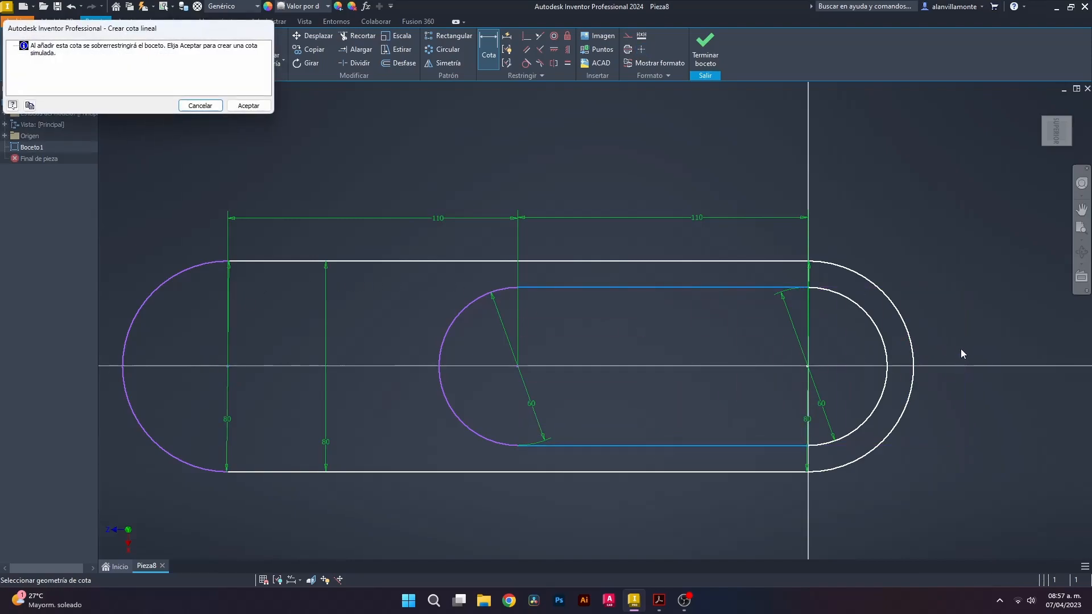
{"action": "left_click", "coordinate": [200, 106]}
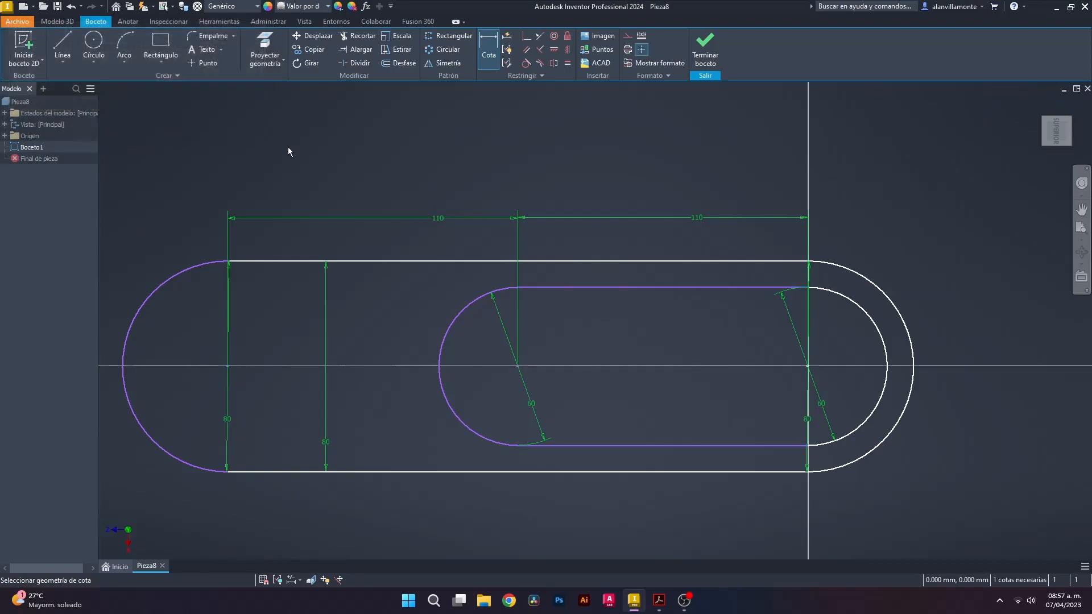
{"action": "key", "text": "Escape"}
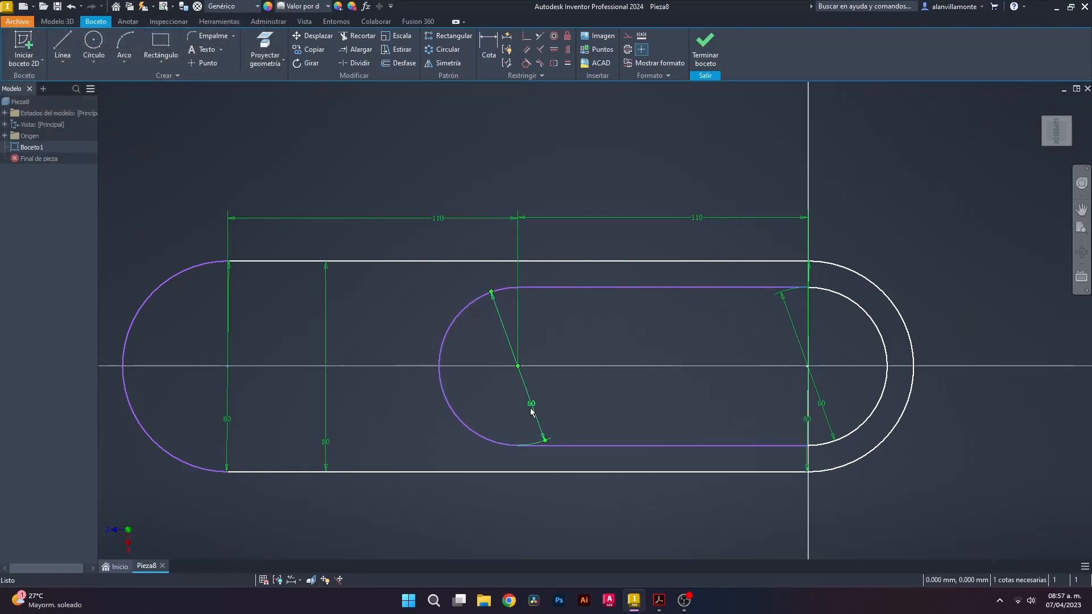
{"action": "key", "text": "Delete"}
Give the inner slot's left end arc a 30 mm radius dimension
{"action": "left_click", "coordinate": [493, 48]}
{"action": "left_click", "coordinate": [460, 313]}
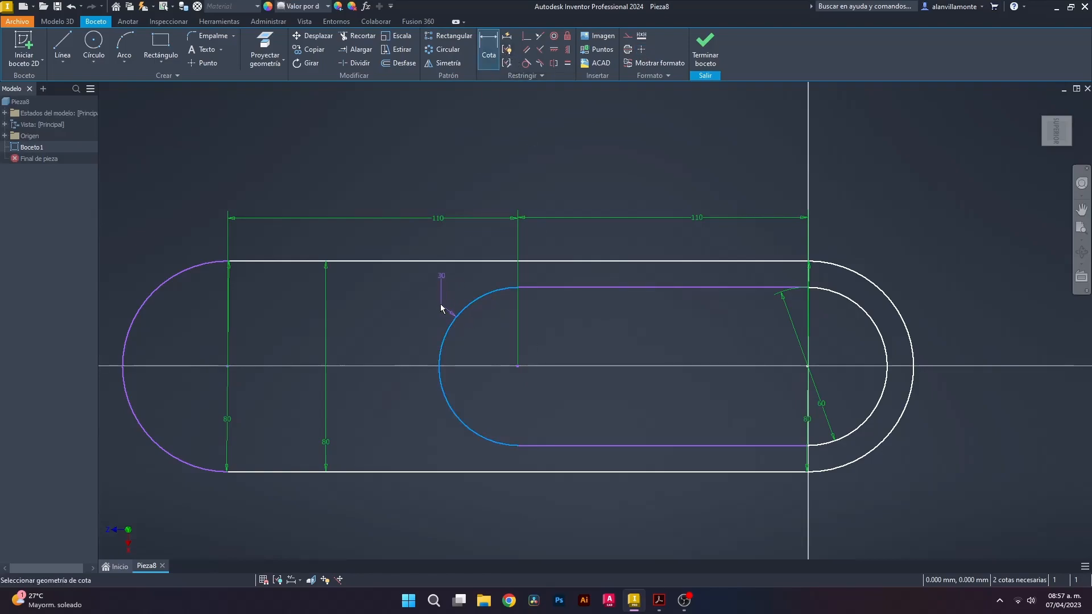
{"action": "left_click", "coordinate": [410, 327]}
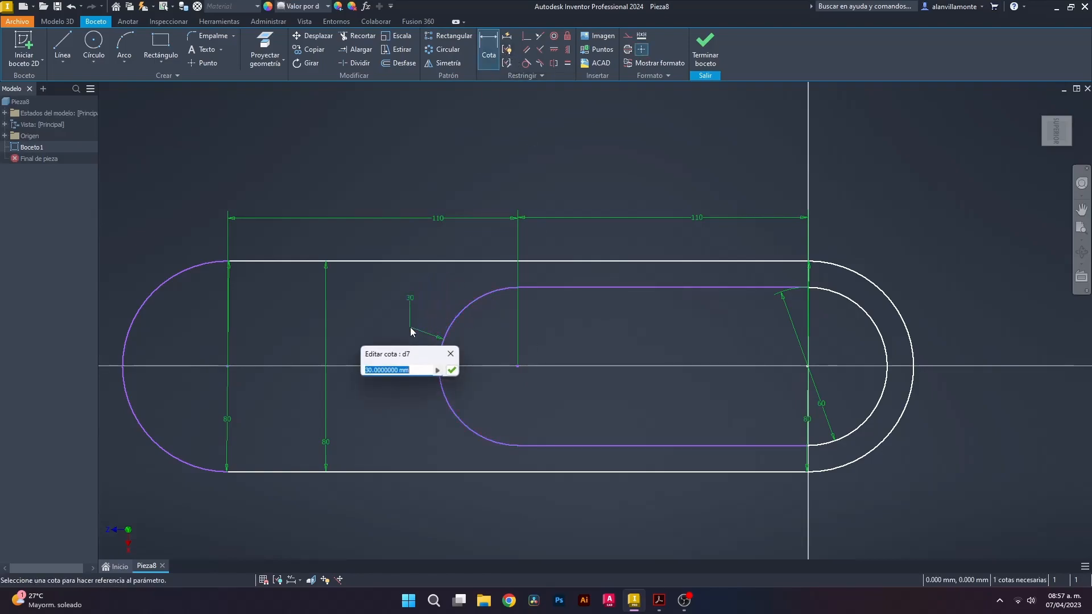
{"action": "left_click", "coordinate": [448, 370]}
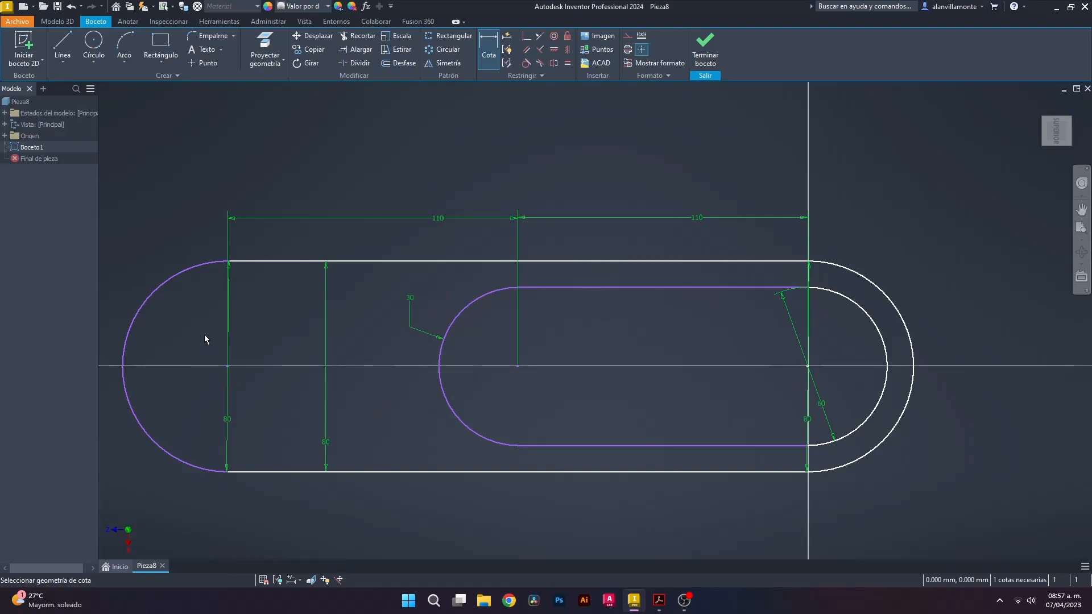
{"action": "key", "text": "Escape"}
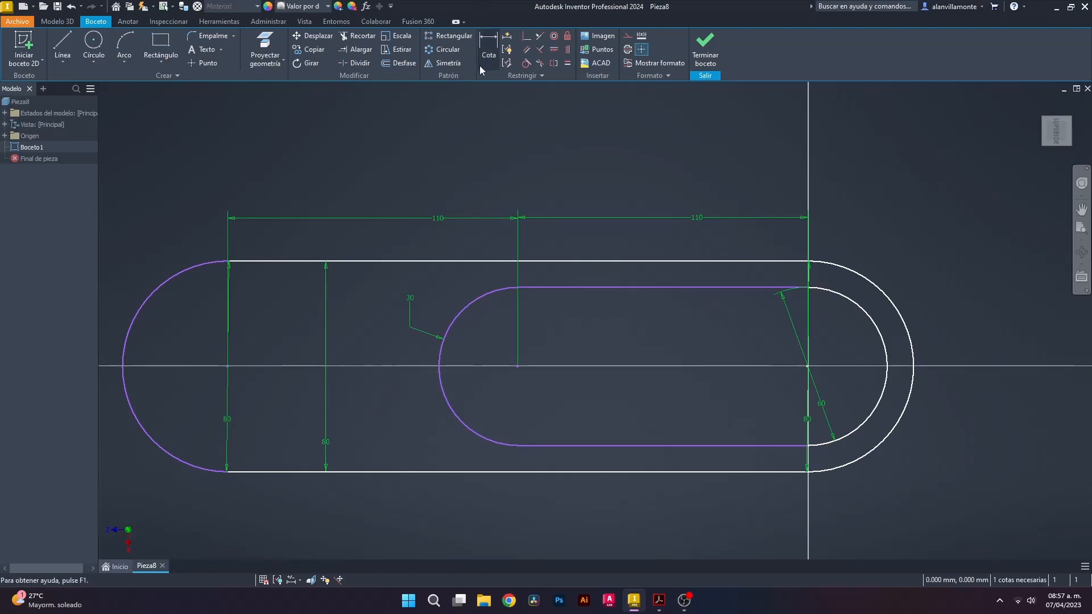
{"action": "left_click", "coordinate": [550, 50]}
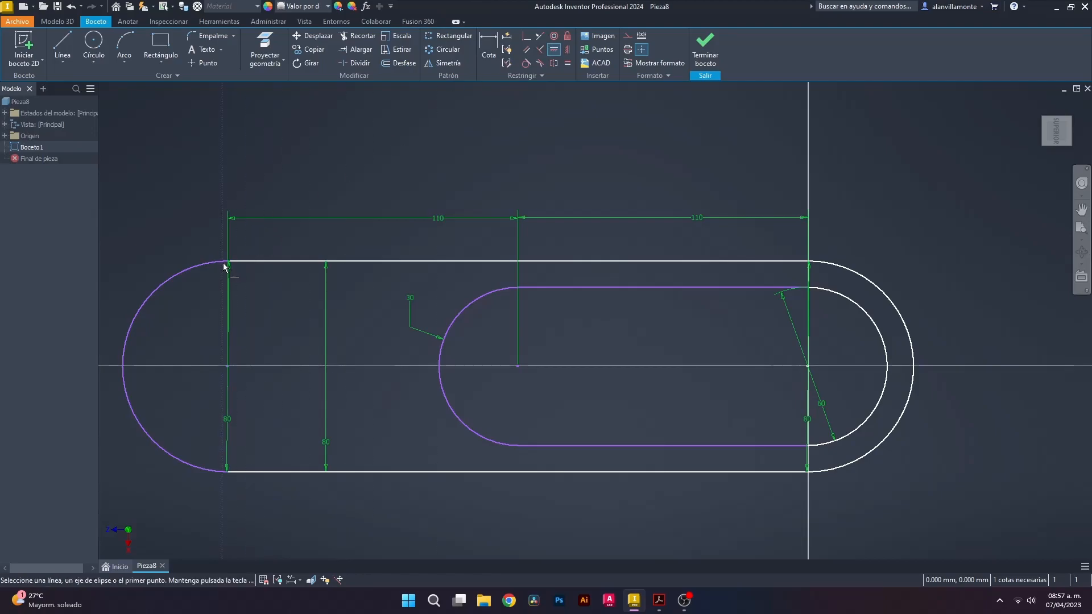
{"action": "left_click", "coordinate": [227, 261]}
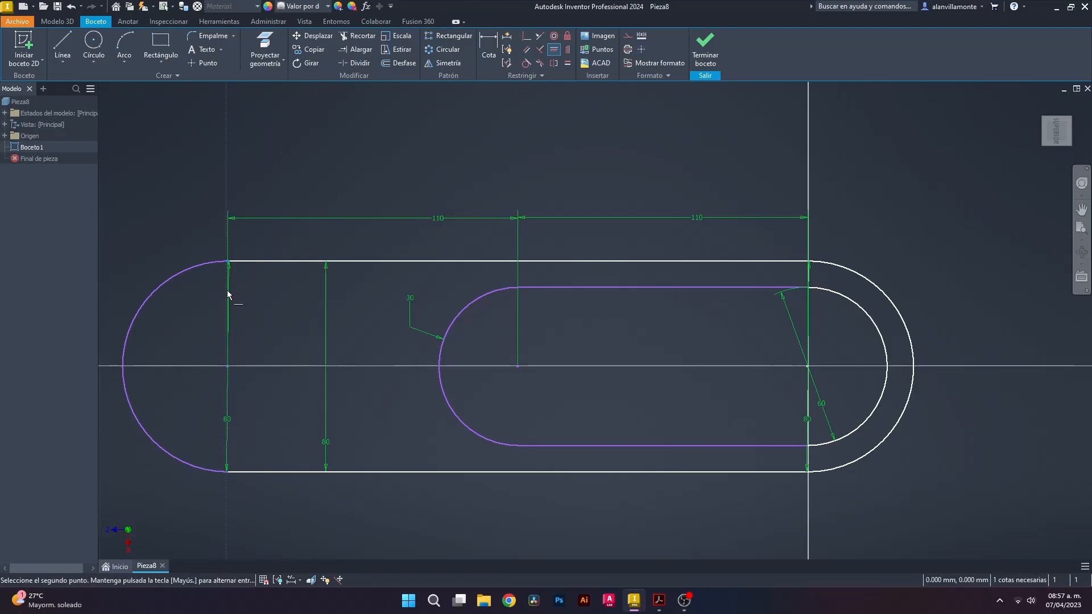
{"action": "left_click", "coordinate": [228, 472]}
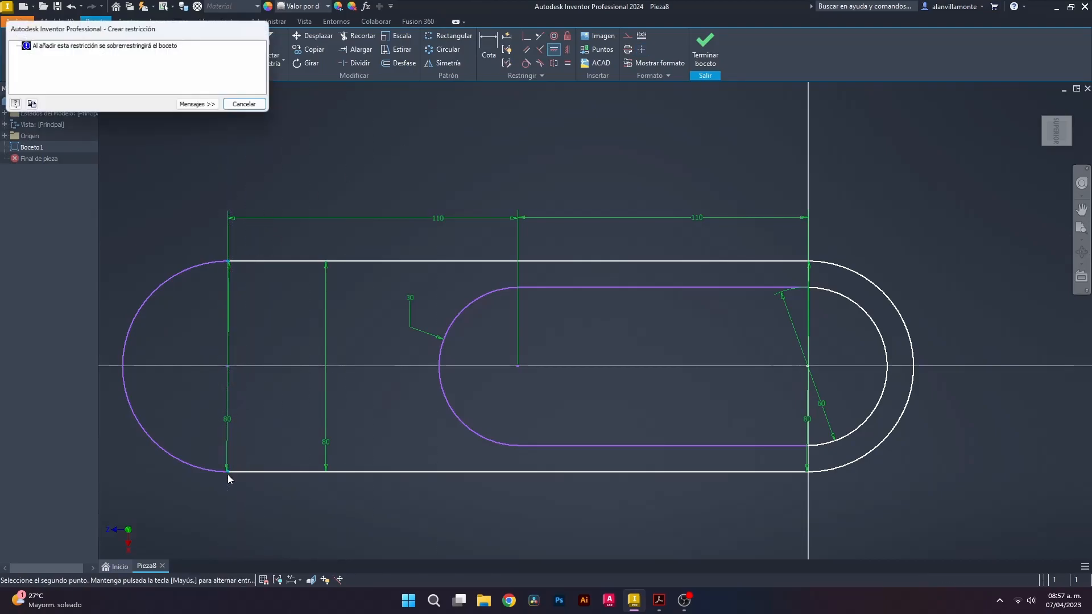
{"action": "left_click", "coordinate": [250, 107]}
{"action": "key", "text": "Escape"}
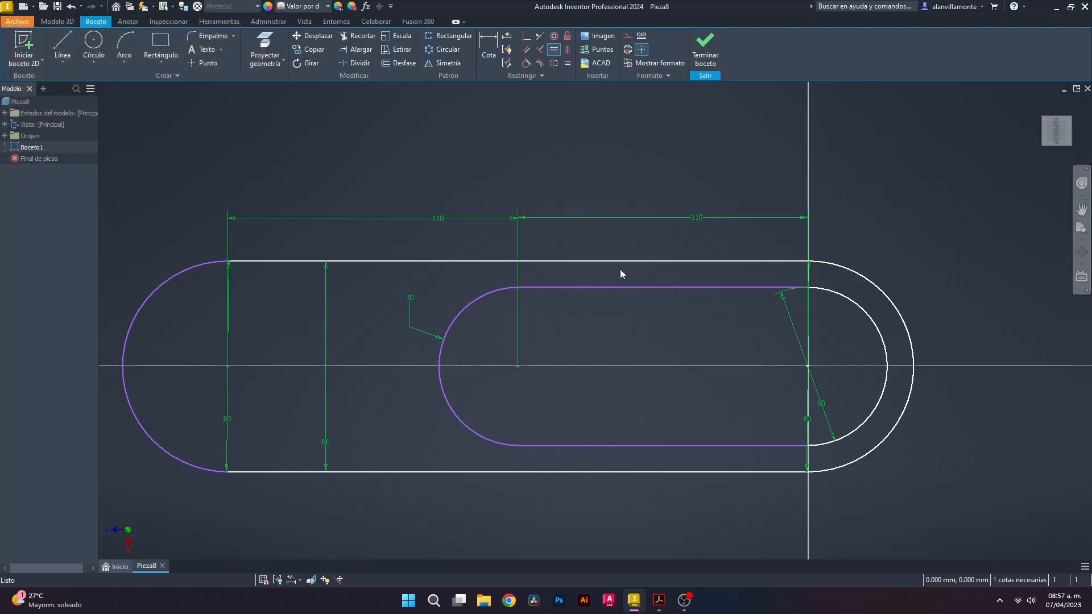
Add a 220 mm dimension between the left and right end-arc centres
{"action": "left_click", "coordinate": [483, 51]}
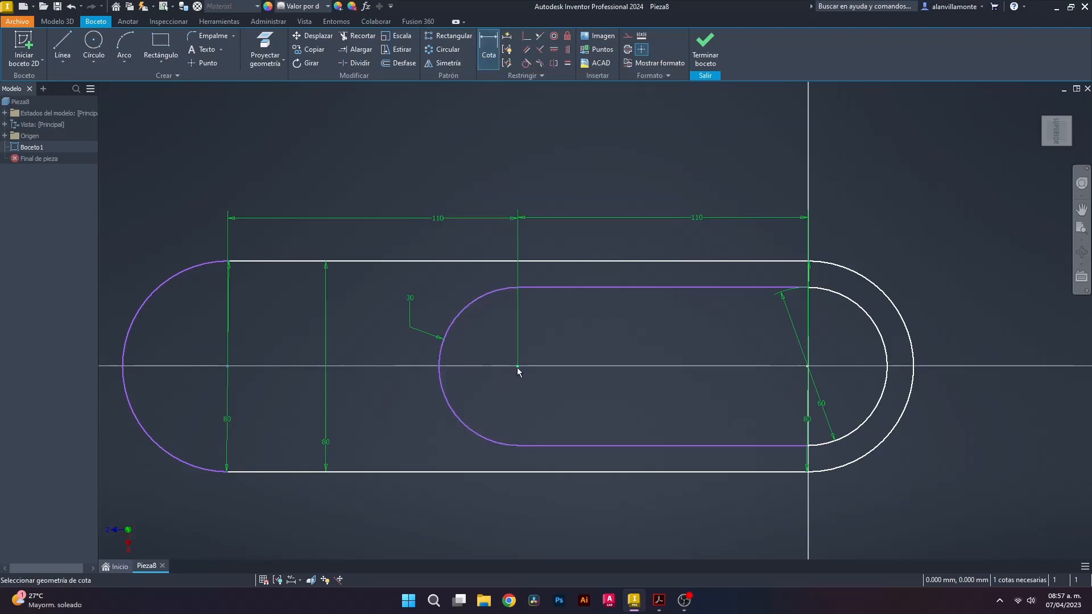
{"action": "left_click", "coordinate": [228, 367]}
{"action": "left_click", "coordinate": [229, 371]}
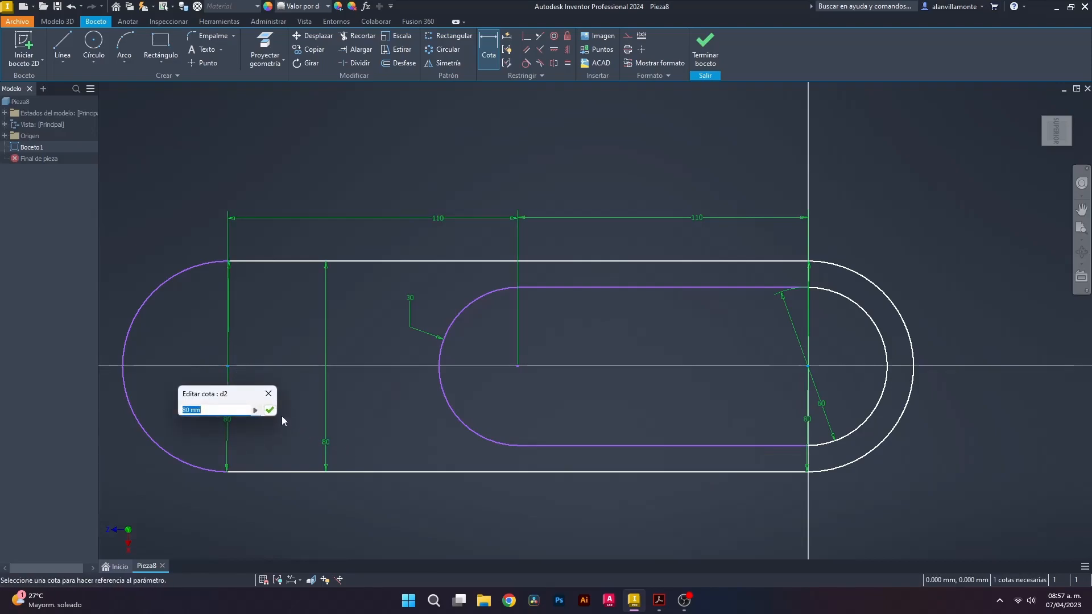
{"action": "left_click", "coordinate": [269, 395]}
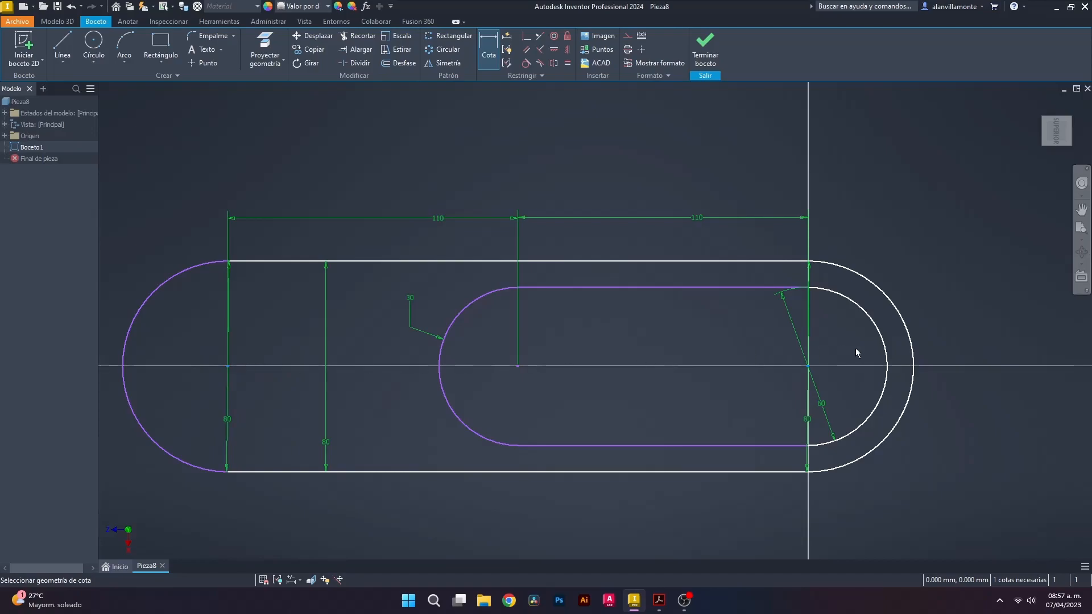
{"action": "left_click", "coordinate": [808, 371]}
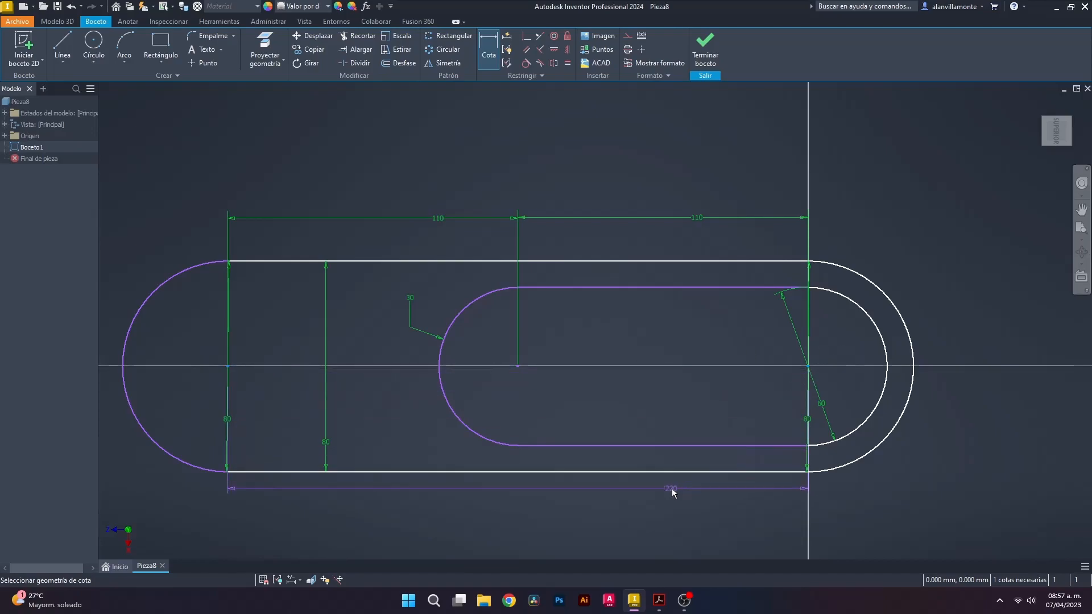
{"action": "left_click", "coordinate": [596, 489]}
{"action": "left_click", "coordinate": [634, 528]}
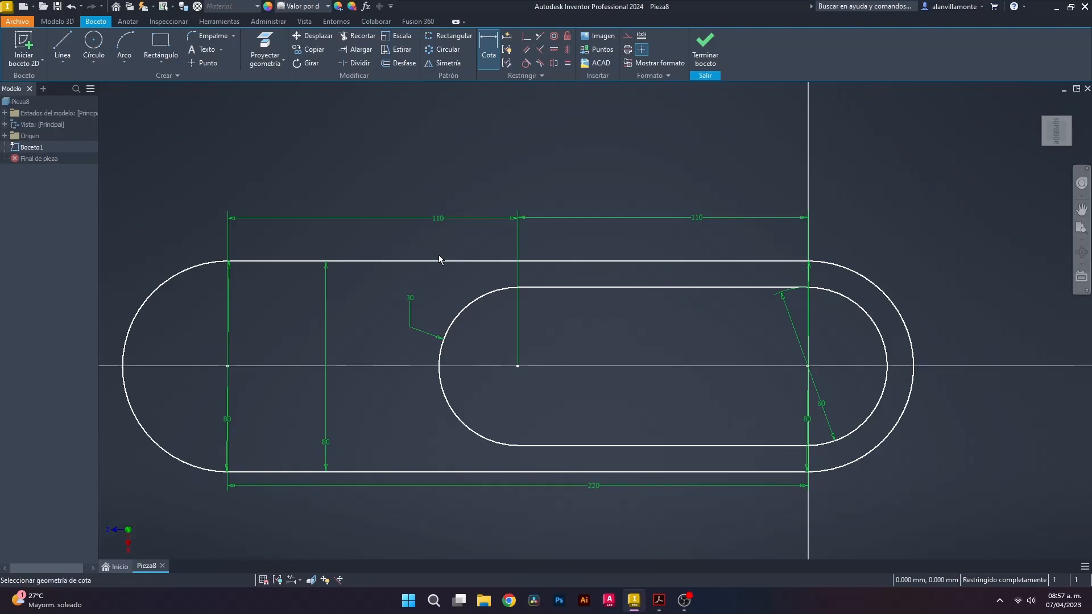
Switch to the 3D Model tools and bring up the PDF drawing for reference
{"action": "left_click", "coordinate": [64, 24]}
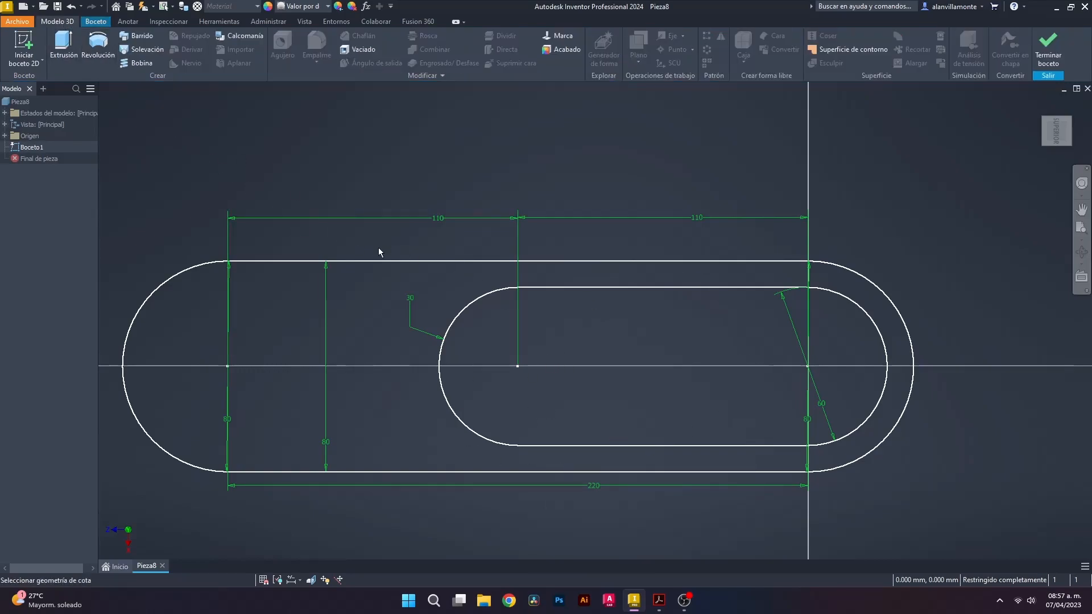
{"action": "scroll", "coordinate": [615, 397], "scroll_direction": "up", "scroll_amount": 3}
{"action": "scroll", "coordinate": [616, 397], "scroll_direction": "down", "scroll_amount": 3}
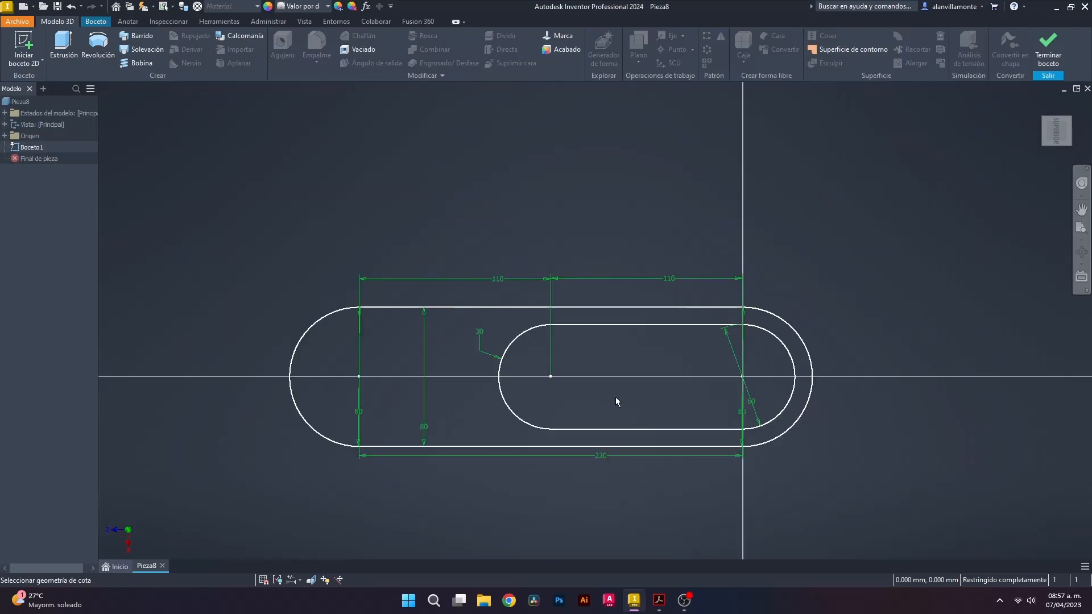
{"action": "left_click", "coordinate": [659, 601]}
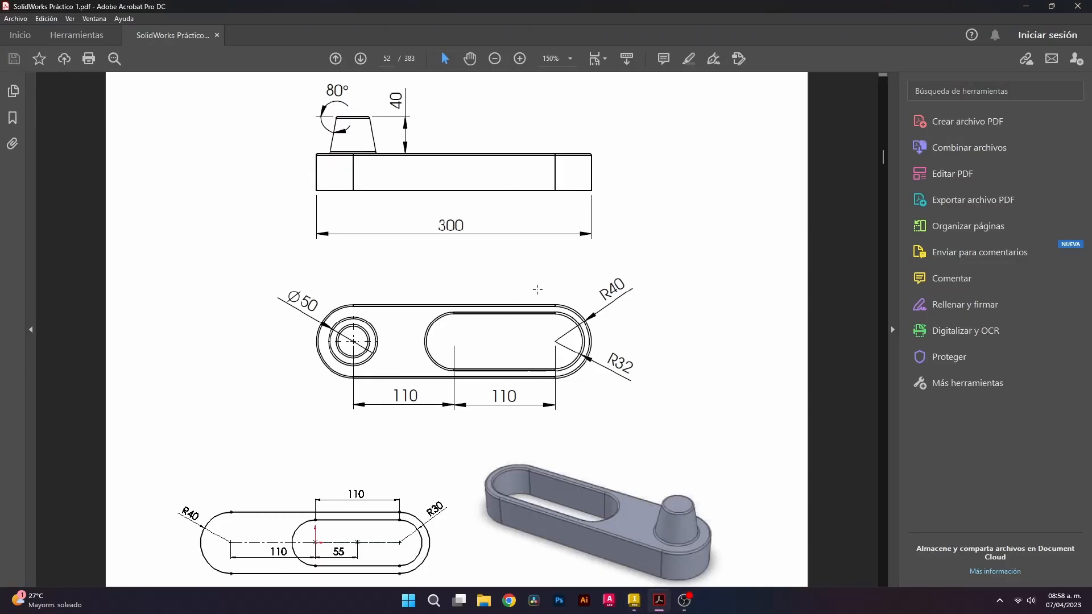
Extrude the outer ring profile 30 mm into the solid slotted link
{"action": "left_click", "coordinate": [634, 600]}
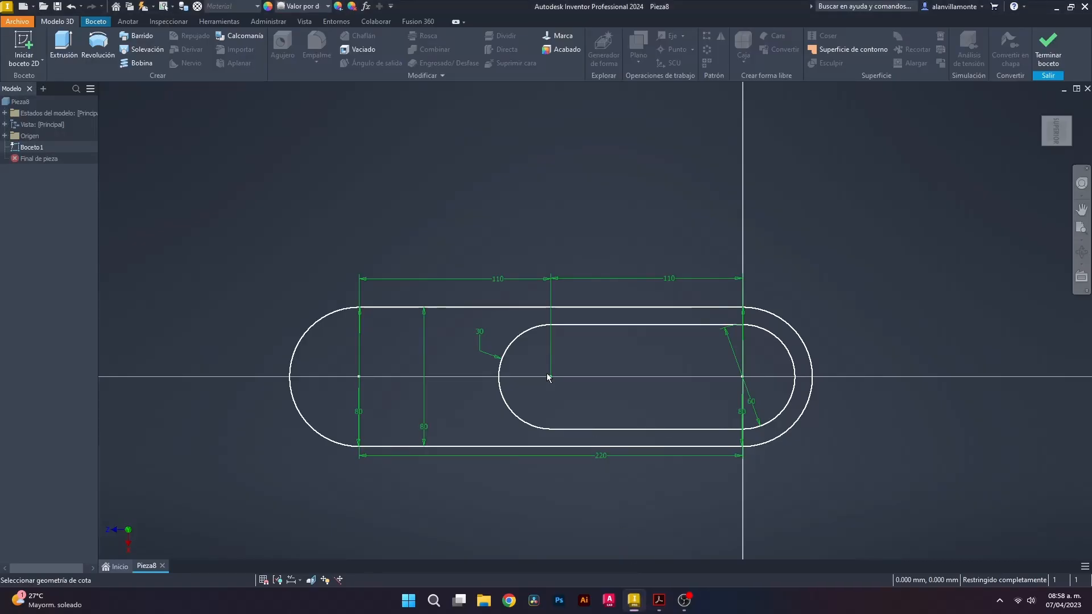
{"action": "left_click", "coordinate": [64, 45]}
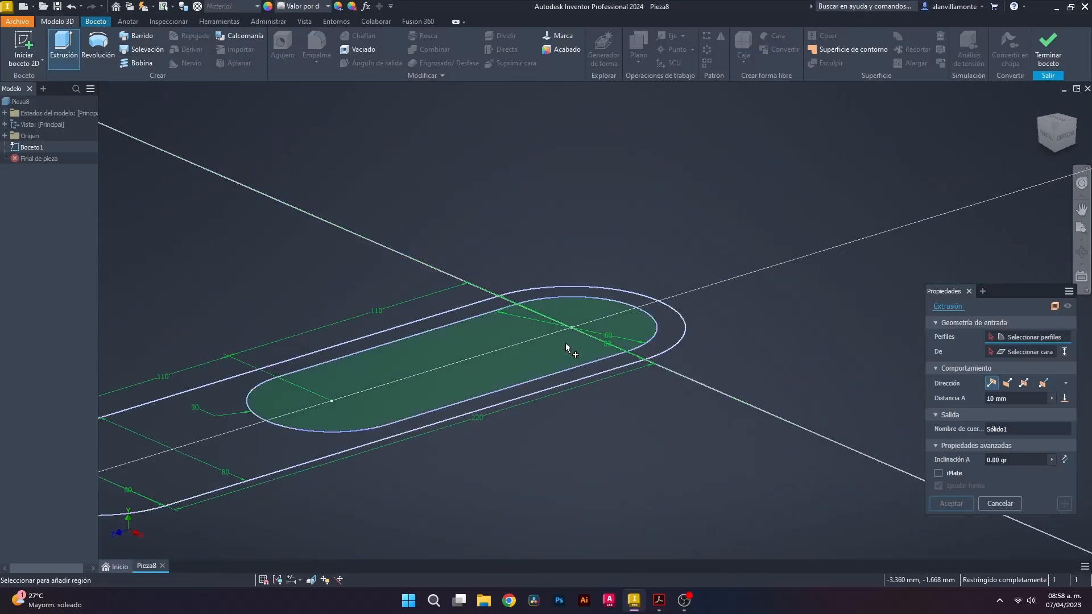
{"action": "left_click", "coordinate": [244, 435]}
{"action": "scroll", "coordinate": [246, 437], "scroll_direction": "down", "scroll_amount": 5}
{"action": "type", "text": "30"}
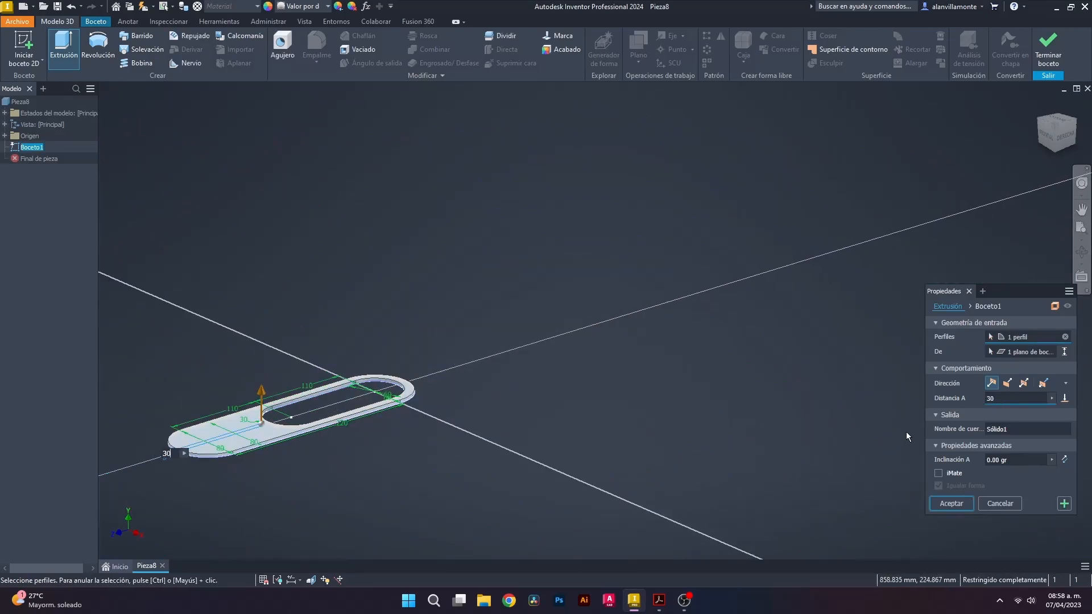
{"action": "key", "text": "Return"}
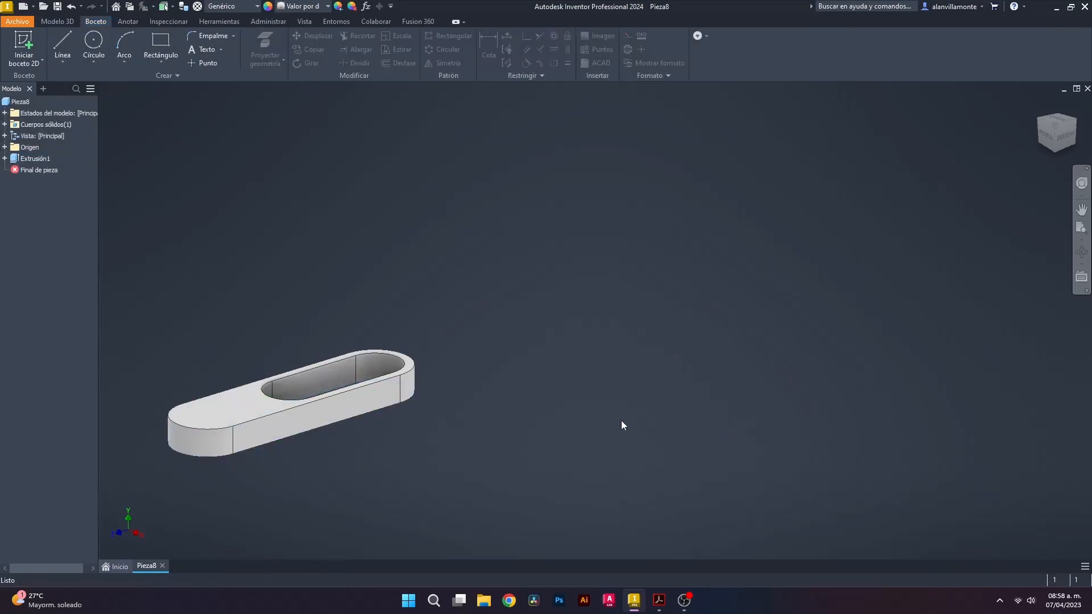
Consult the PDF drawing, then select the link's top face and start the Circle tool
{"action": "scroll", "coordinate": [222, 398], "scroll_direction": "up", "scroll_amount": 4}
{"action": "scroll", "coordinate": [222, 399], "scroll_direction": "down", "scroll_amount": 3}
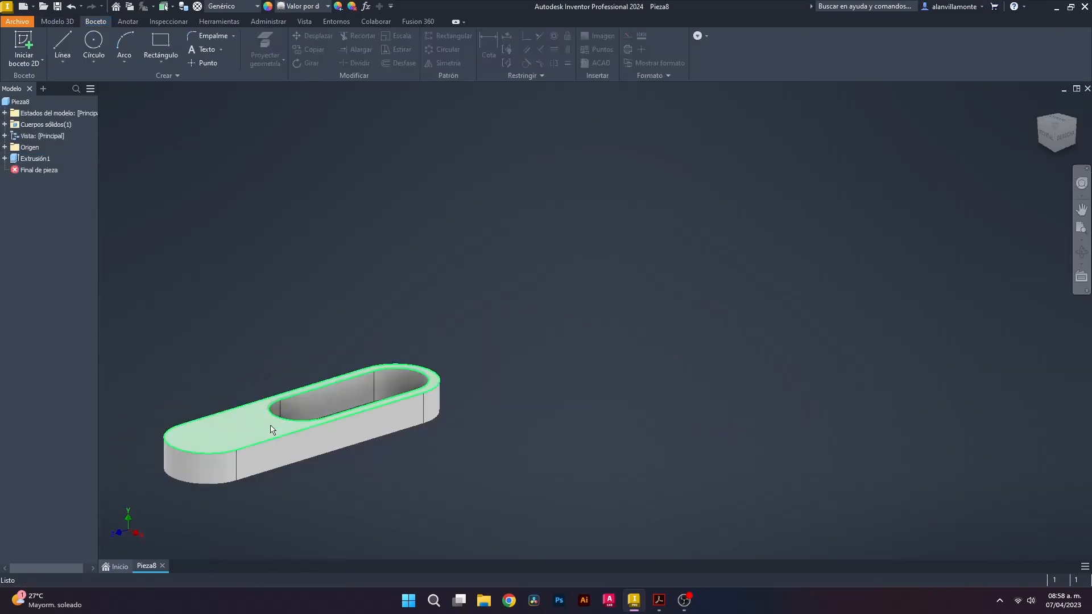
{"action": "scroll", "coordinate": [148, 469], "scroll_direction": "up", "scroll_amount": 6}
{"action": "scroll", "coordinate": [312, 432], "scroll_direction": "down", "scroll_amount": 6}
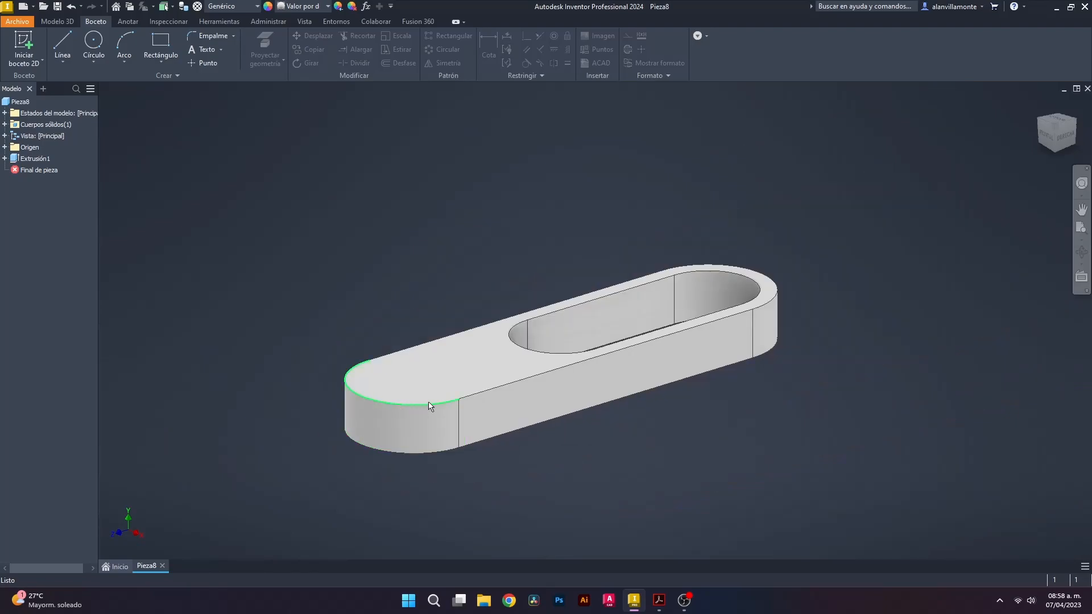
{"action": "scroll", "coordinate": [588, 388], "scroll_direction": "up", "scroll_amount": 4}
{"action": "left_click", "coordinate": [659, 600]}
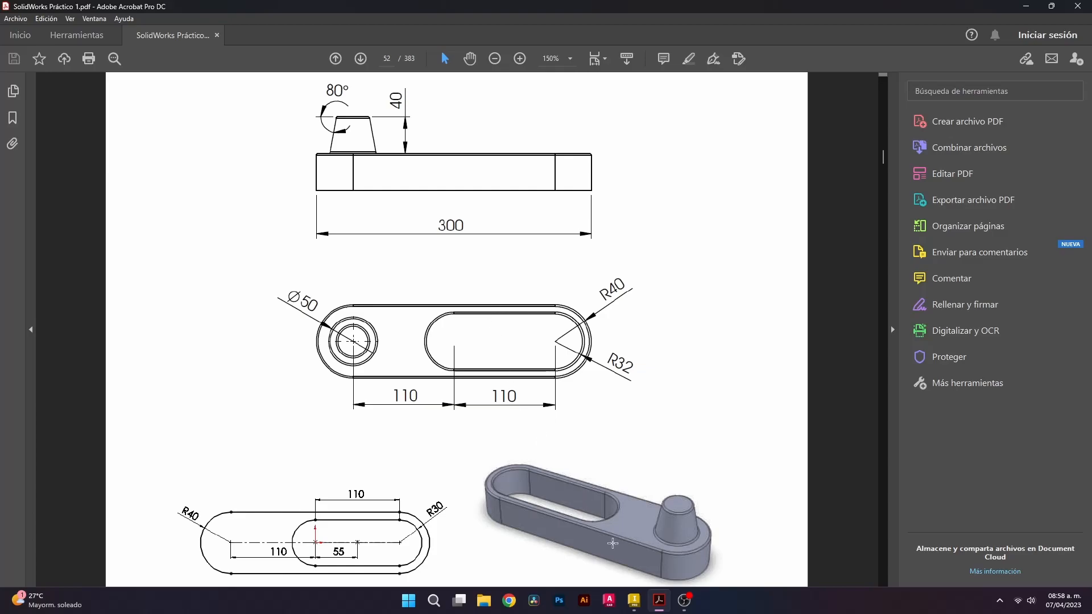
{"action": "left_click", "coordinate": [634, 601]}
{"action": "left_click", "coordinate": [404, 342]}
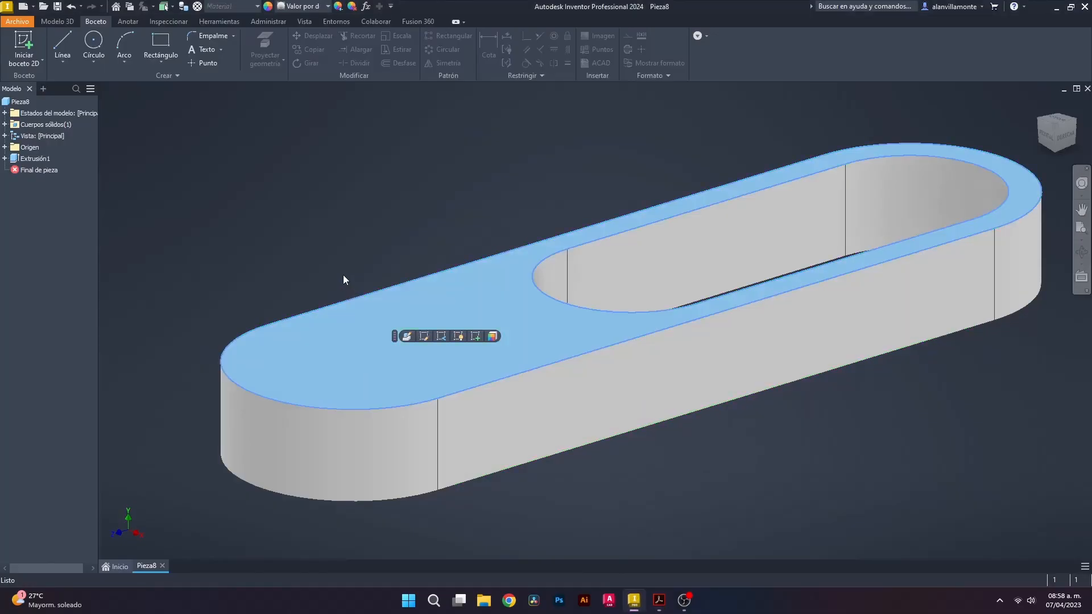
{"action": "left_click", "coordinate": [97, 41]}
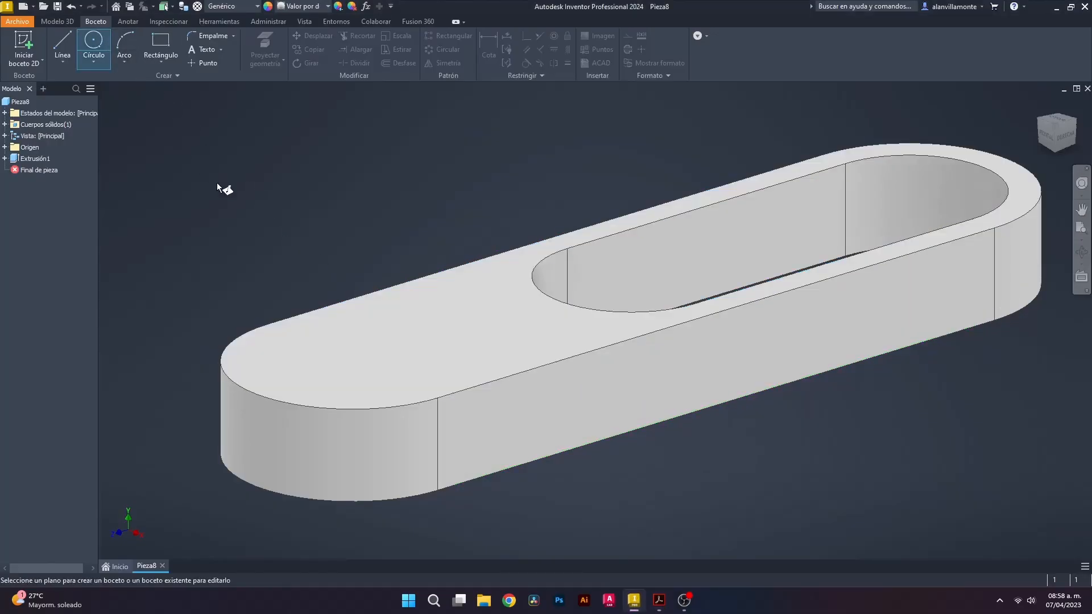
Sketch a 50 mm diameter circle near the link's rounded left end on the top face
{"action": "left_click", "coordinate": [380, 346]}
{"action": "scroll", "coordinate": [813, 334], "scroll_direction": "down", "scroll_amount": 4}
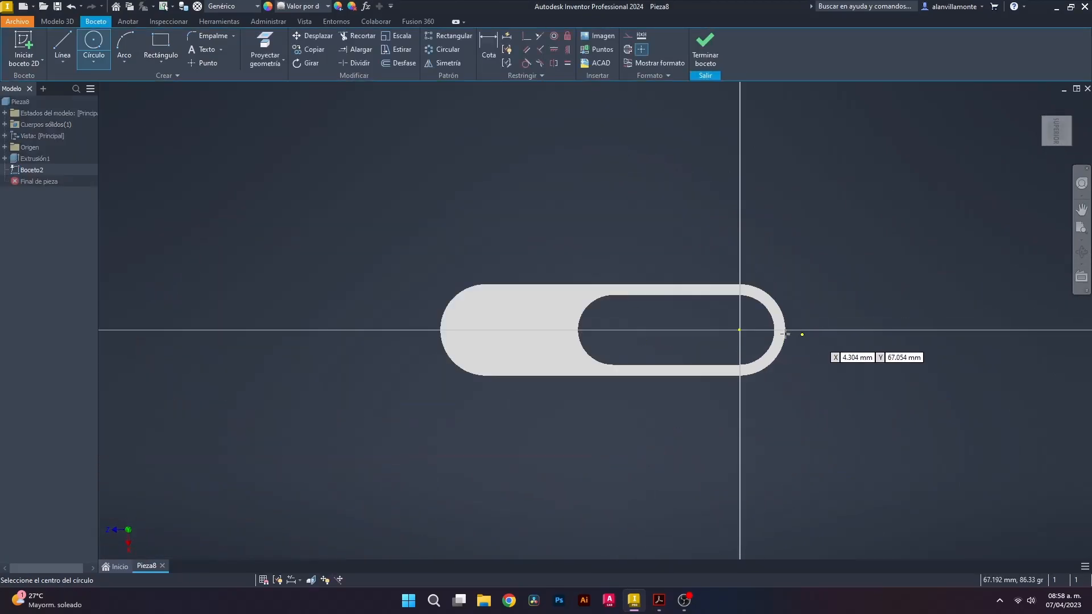
{"action": "scroll", "coordinate": [439, 330], "scroll_direction": "up", "scroll_amount": 6}
{"action": "scroll", "coordinate": [541, 324], "scroll_direction": "down", "scroll_amount": 3}
{"action": "left_click", "coordinate": [633, 321]}
{"action": "type", "text": "5"}
{"action": "key", "text": "Return"}
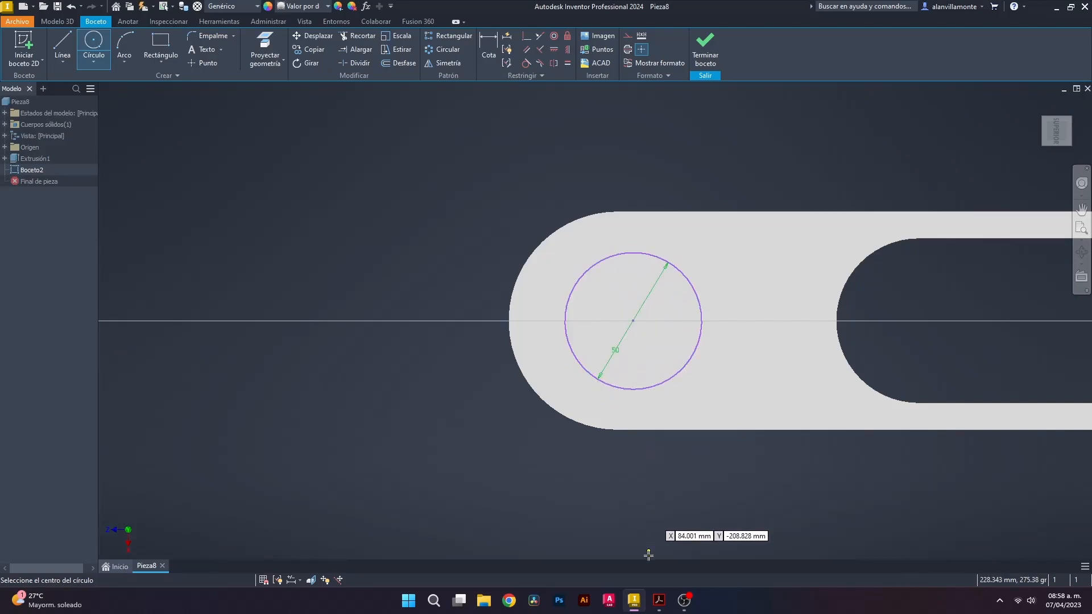
{"action": "left_click", "coordinate": [660, 602]}
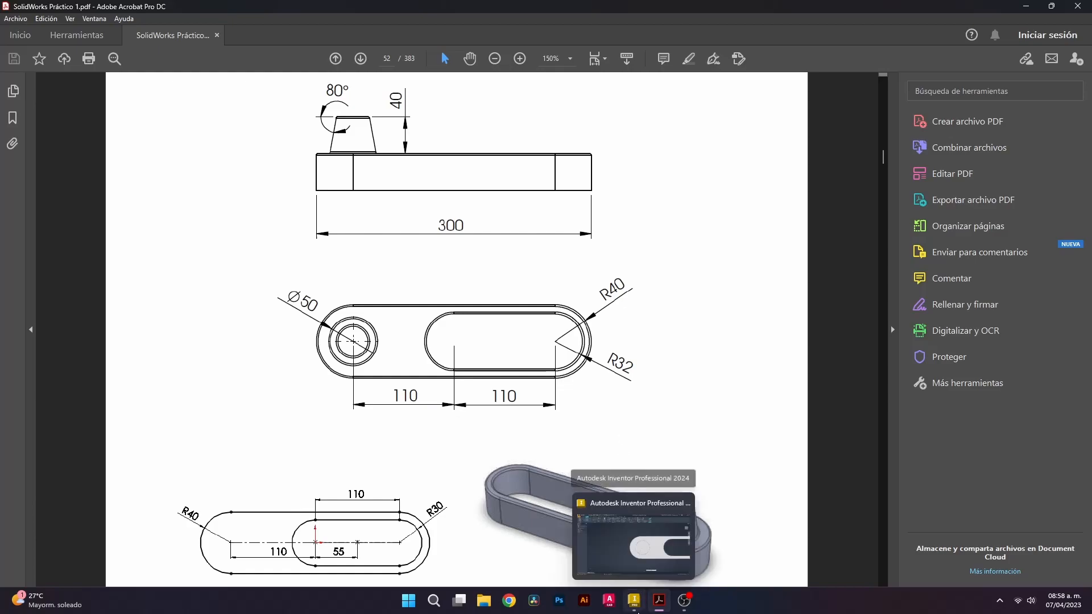
{"action": "left_click", "coordinate": [636, 606]}
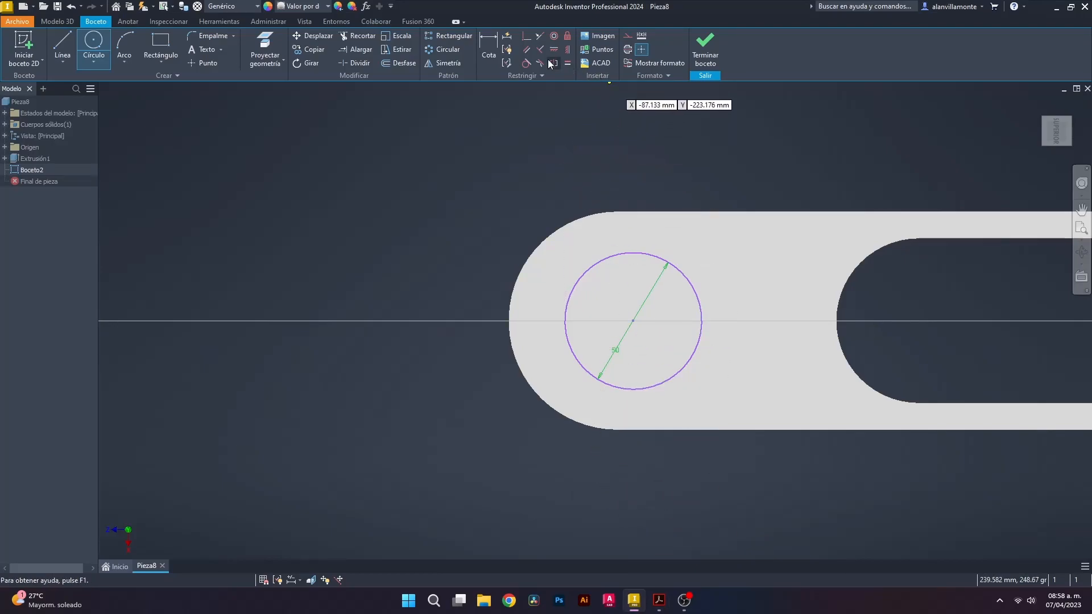
Dimension the circle centre 40 mm from the leftmost point of the end arc
{"action": "left_click", "coordinate": [489, 43]}
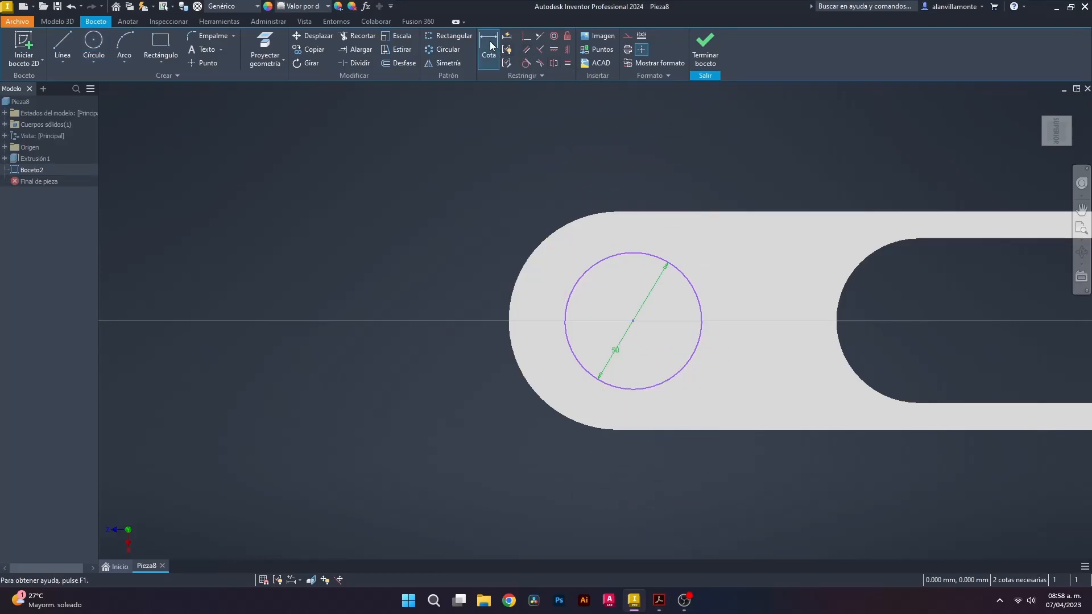
{"action": "left_click", "coordinate": [633, 321]}
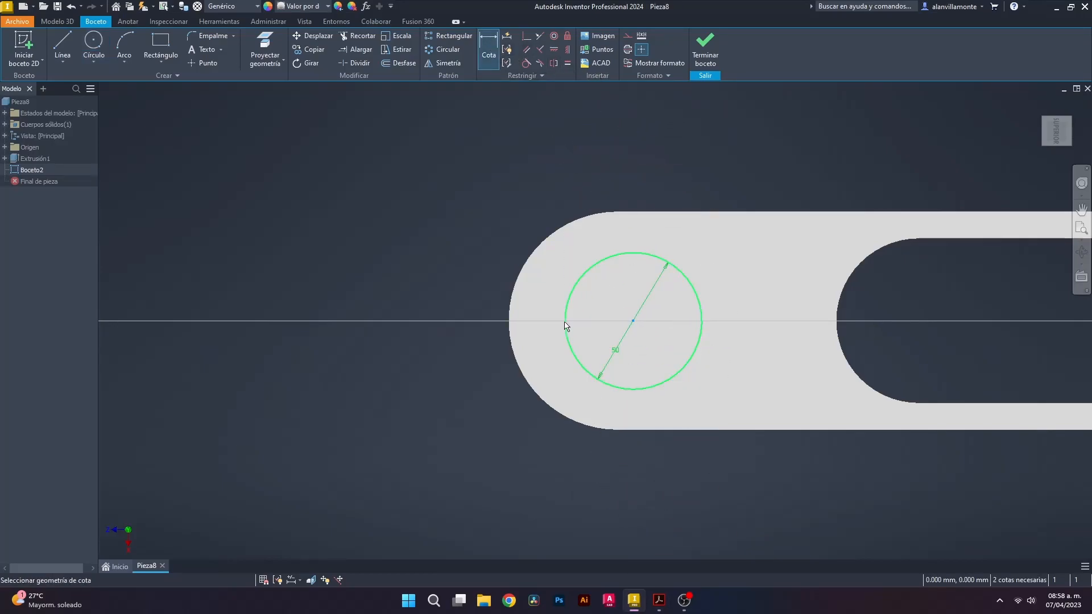
{"action": "left_click", "coordinate": [518, 315]}
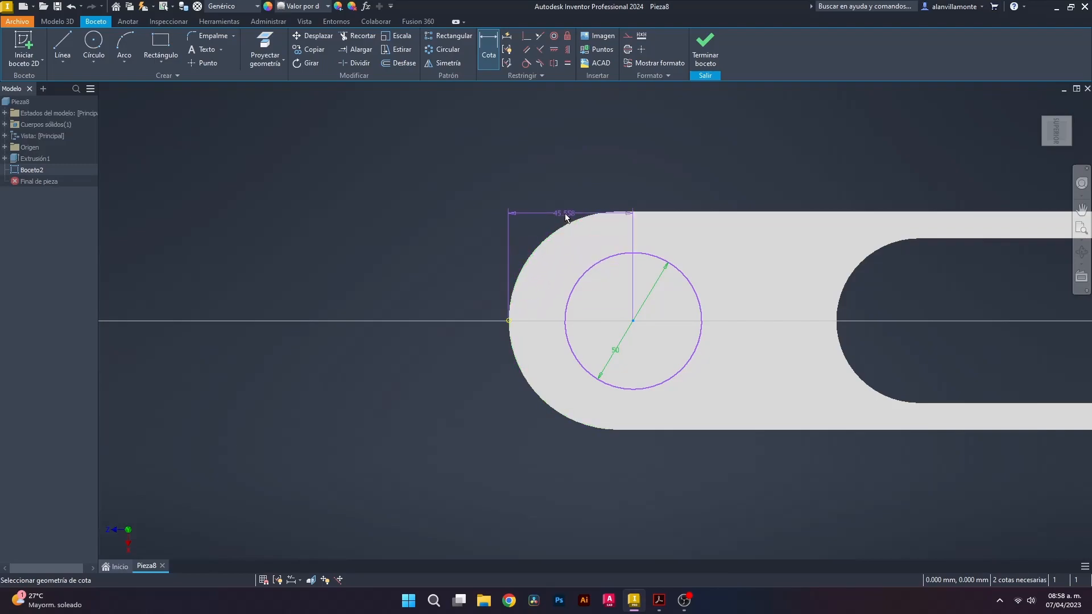
{"action": "left_click", "coordinate": [571, 163]}
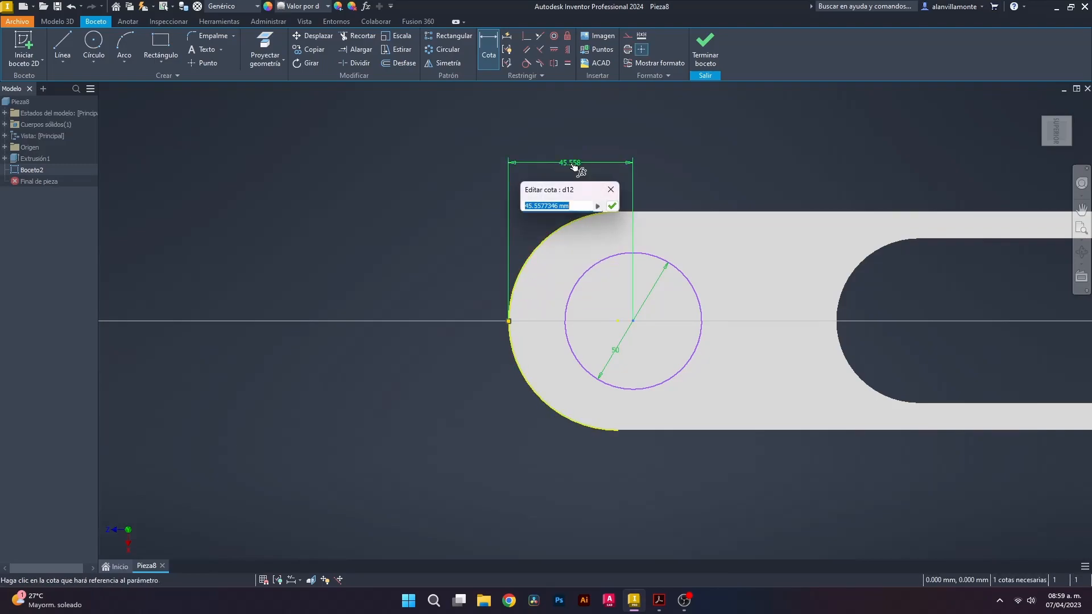
{"action": "type", "text": "40"}
{"action": "key", "text": "Return"}
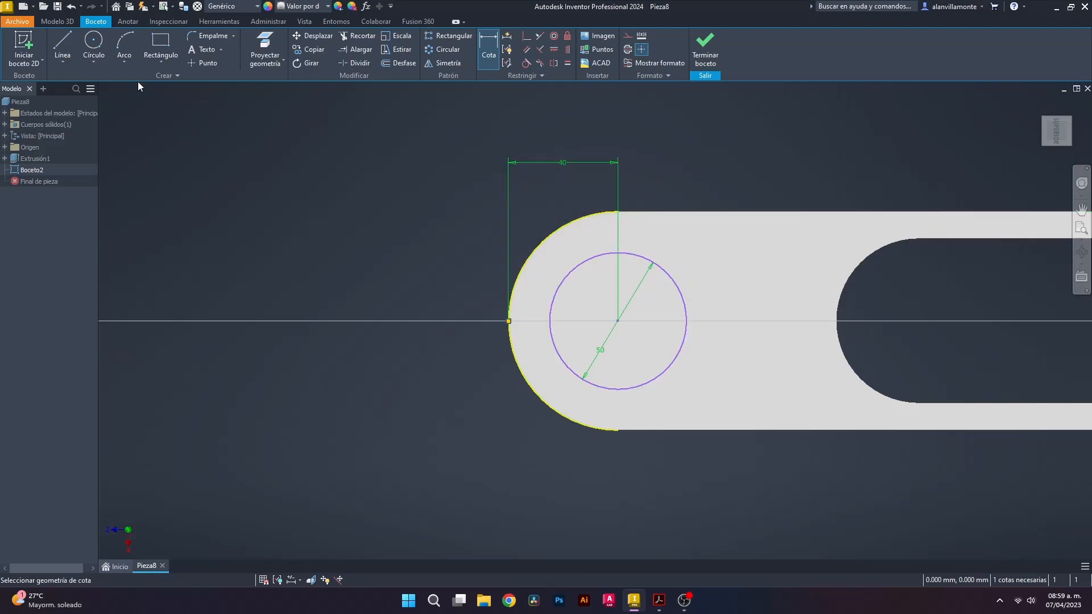
{"action": "left_click", "coordinate": [69, 25]}
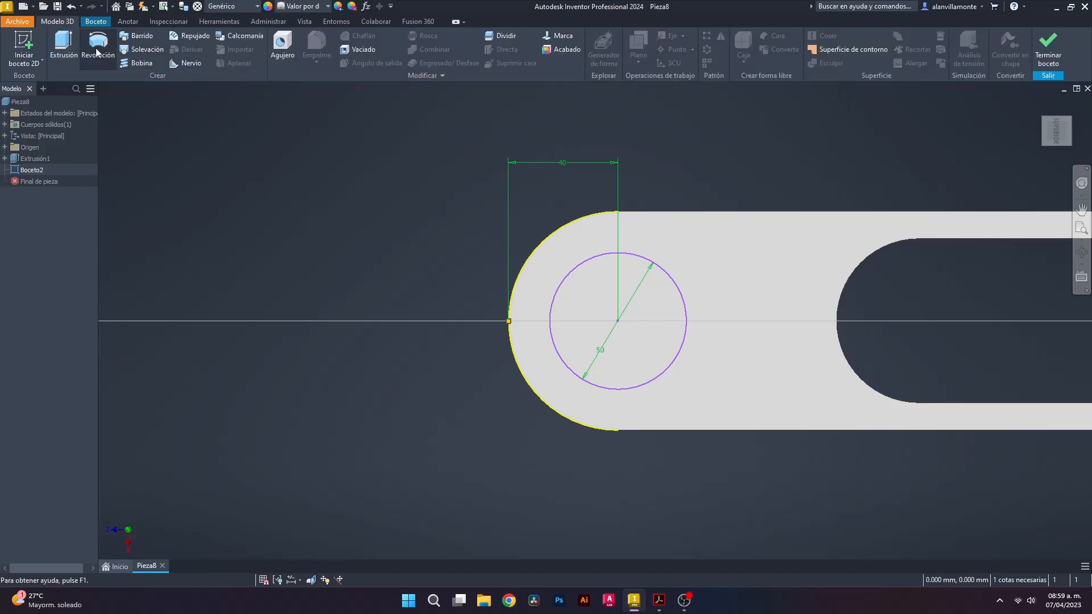
Extrude the circle sketch to a 40 mm distance and check the boss in the PDF
{"action": "left_click", "coordinate": [63, 46]}
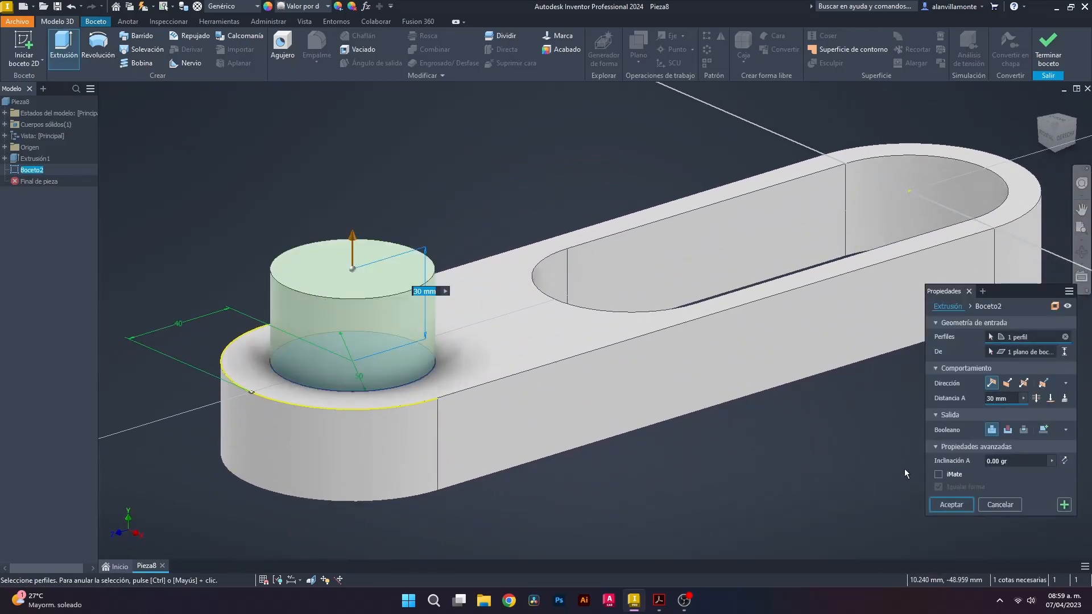
{"action": "type", "text": "40"}
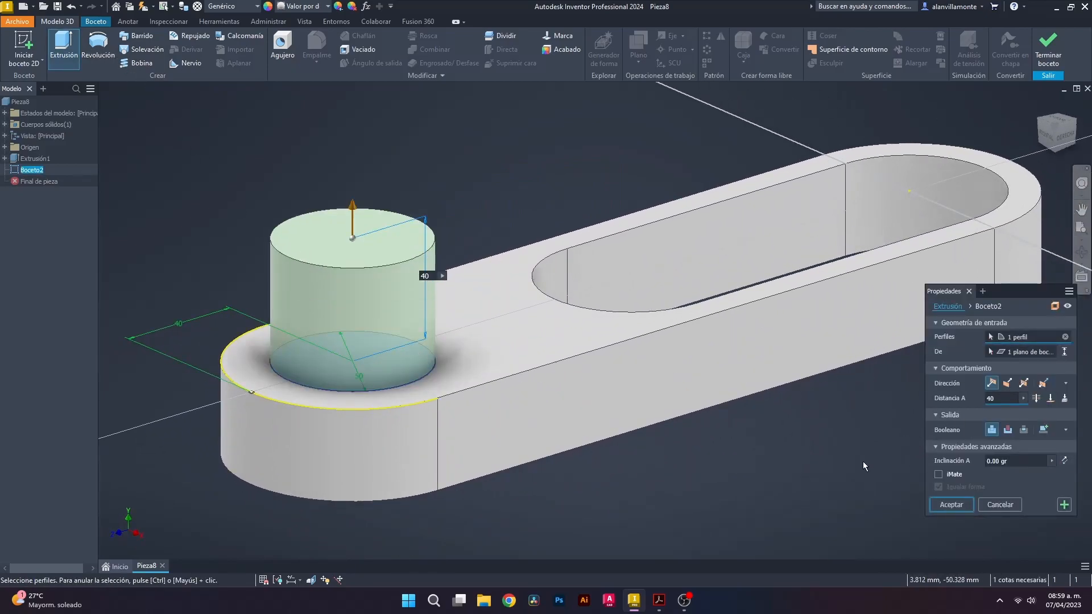
{"action": "left_click", "coordinate": [659, 600]}
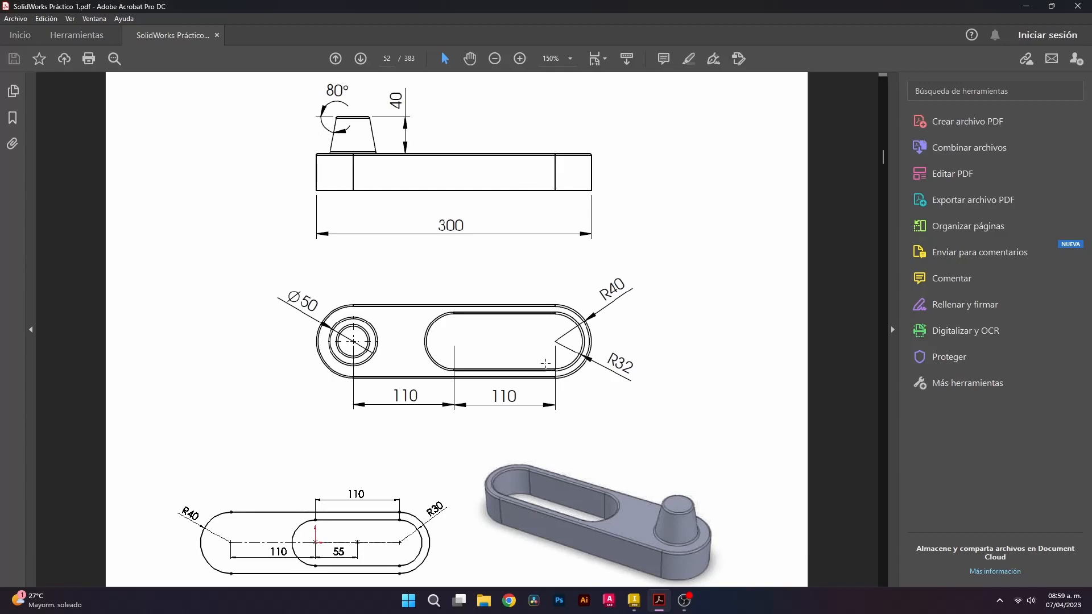
Give the 40 mm boss a 10° taper flipped inward, narrowing toward its top
{"action": "left_click", "coordinate": [634, 600]}
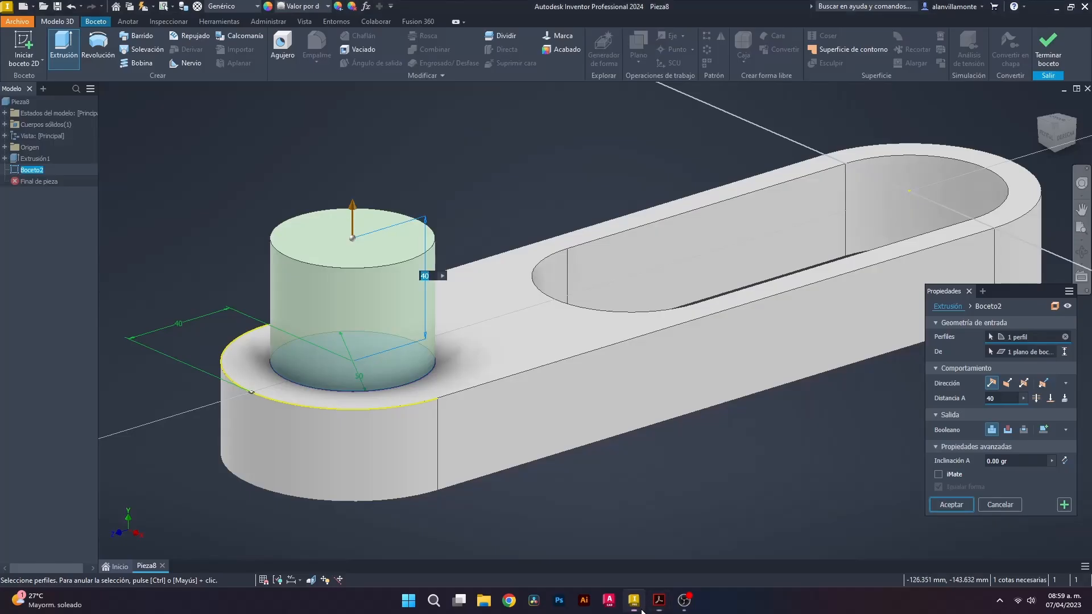
{"action": "left_click", "coordinate": [993, 462]}
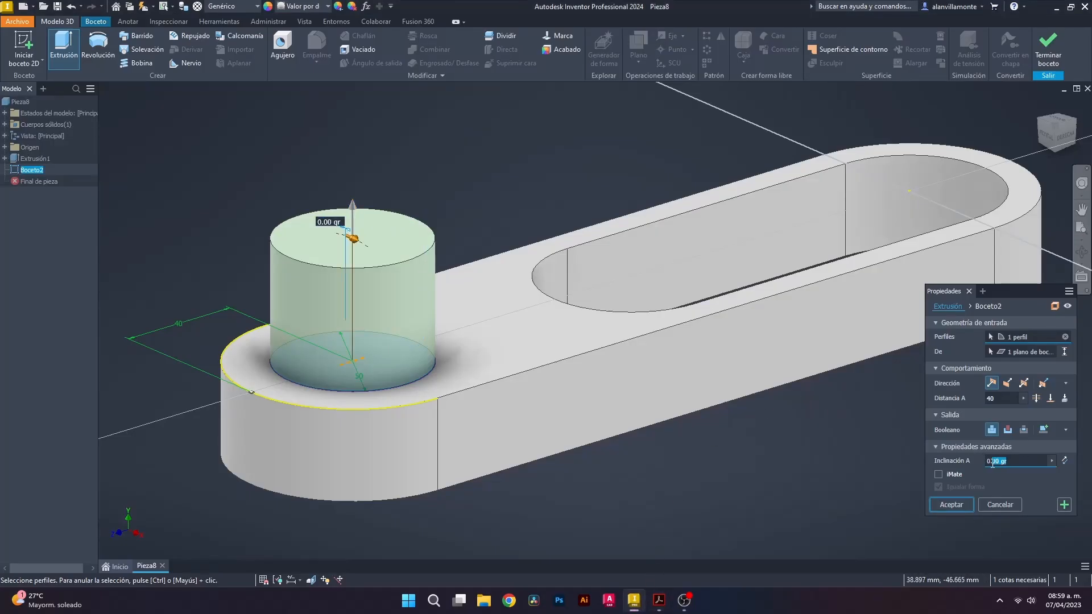
{"action": "type", "text": "10"}
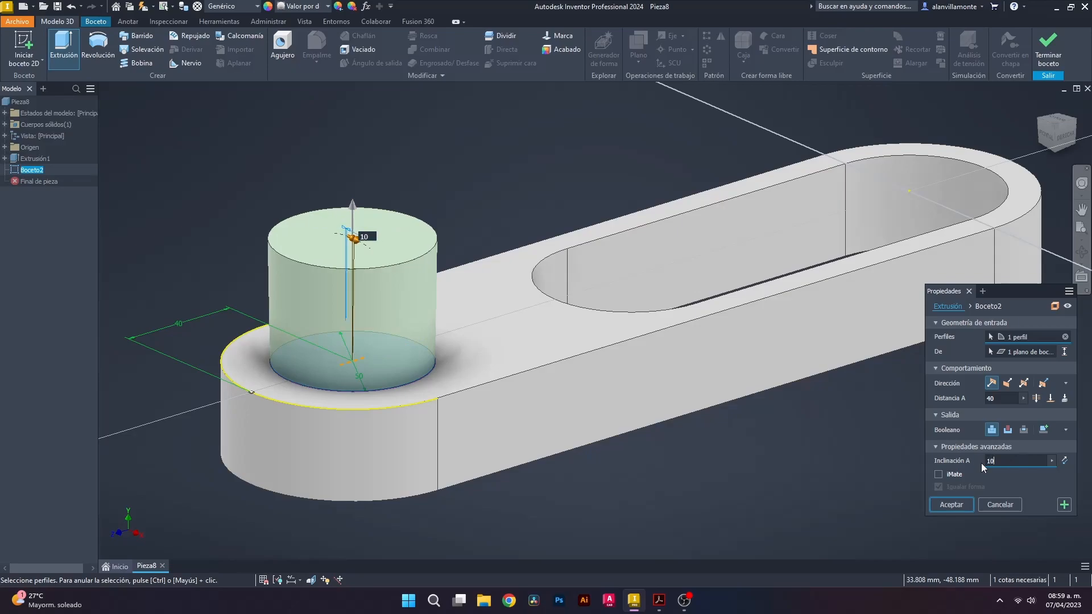
{"action": "left_click", "coordinate": [1064, 462]}
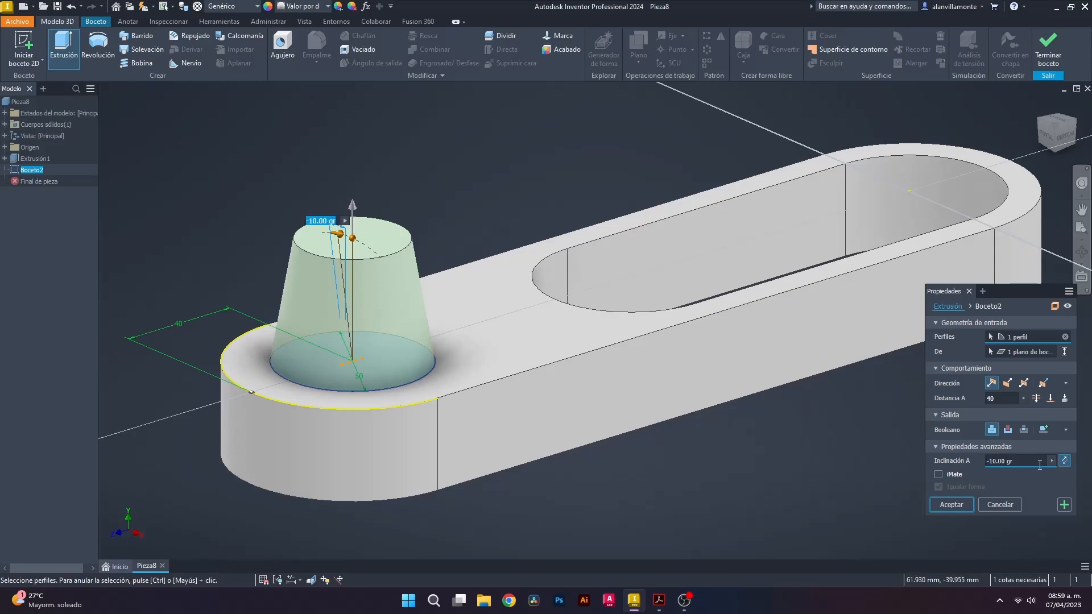
{"action": "left_click", "coordinate": [960, 506]}
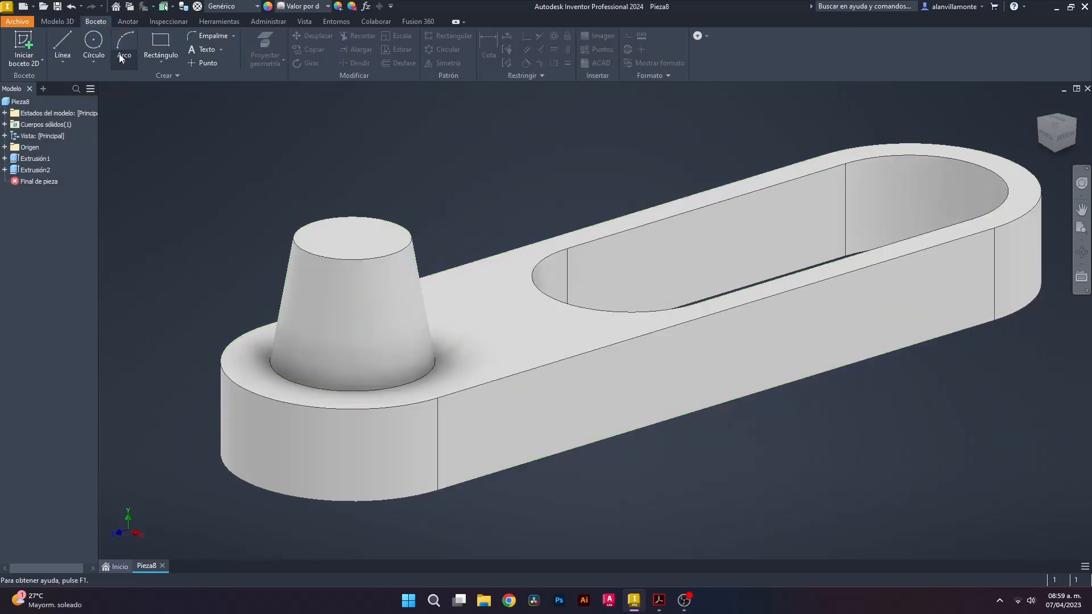
Apply a 2 mm fillet to the boss base and top, outer outline, slot and bottom edges
{"action": "left_click", "coordinate": [57, 21]}
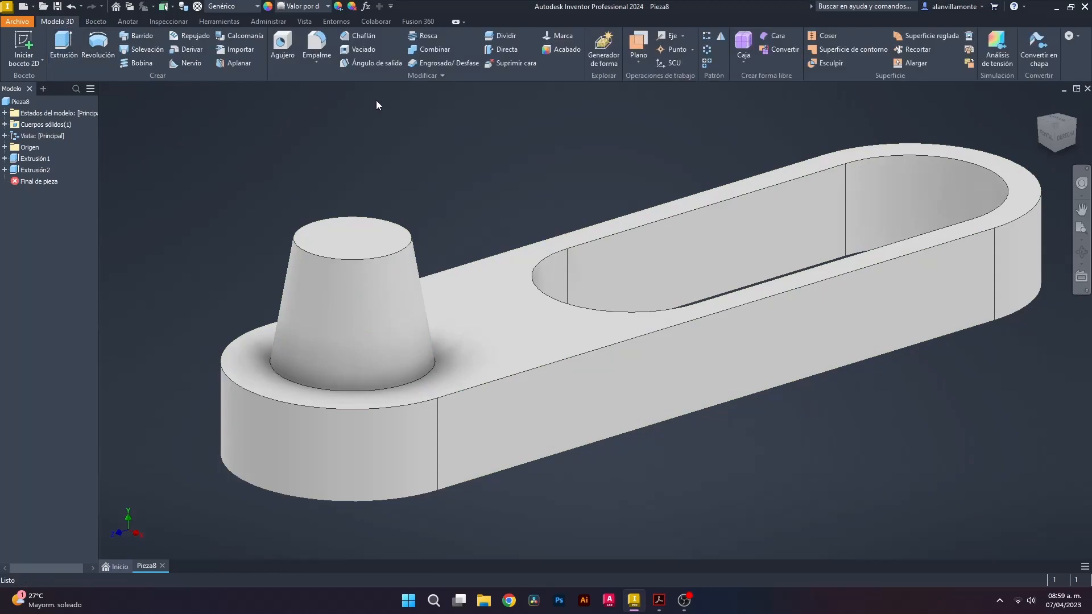
{"action": "left_click", "coordinate": [318, 64]}
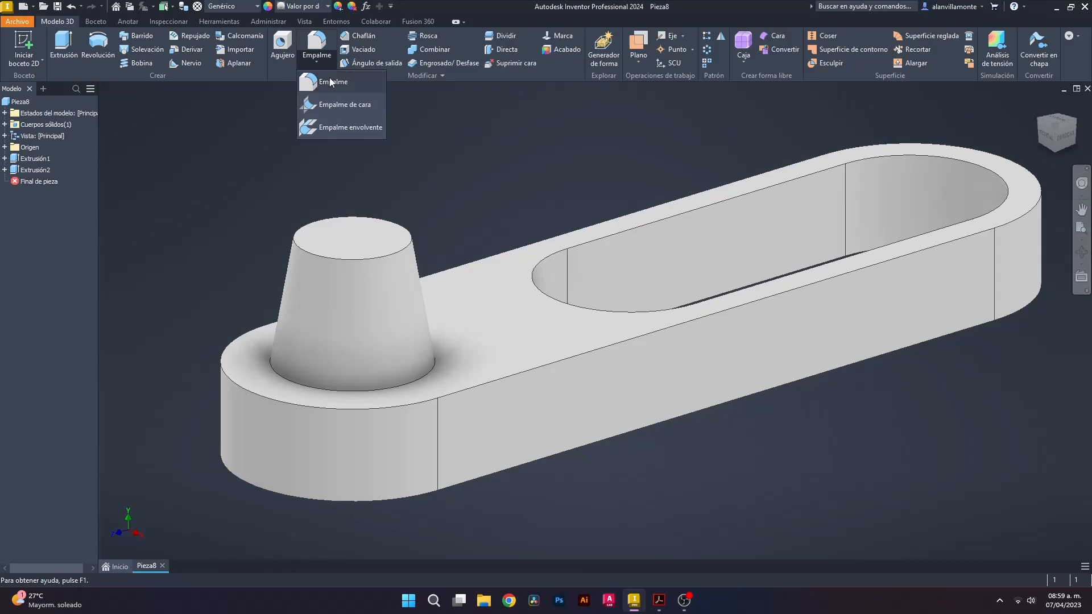
{"action": "left_click", "coordinate": [332, 82]}
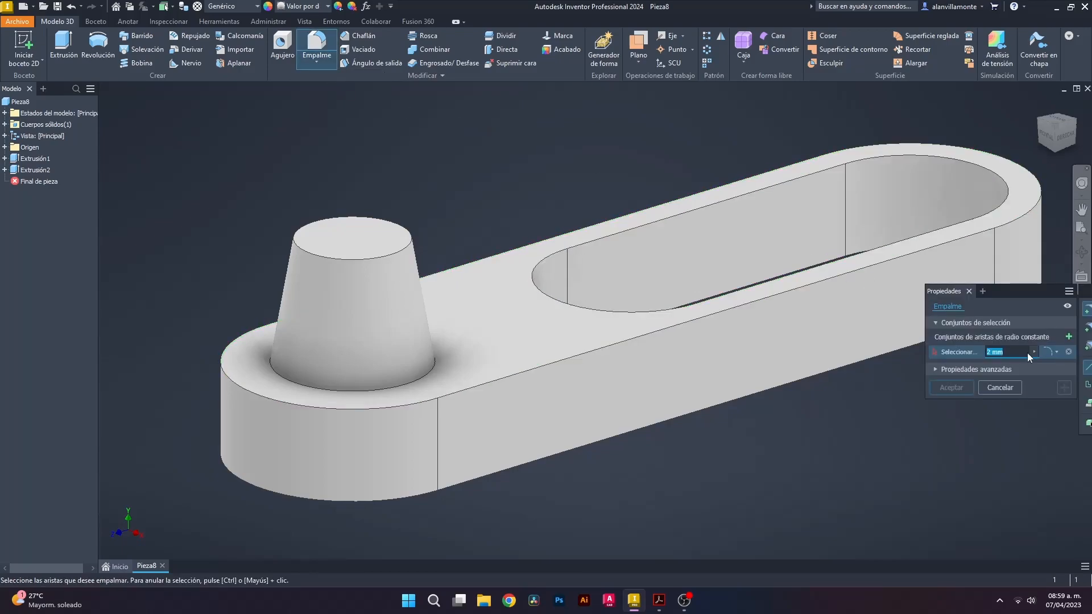
{"action": "type", "text": "10"}
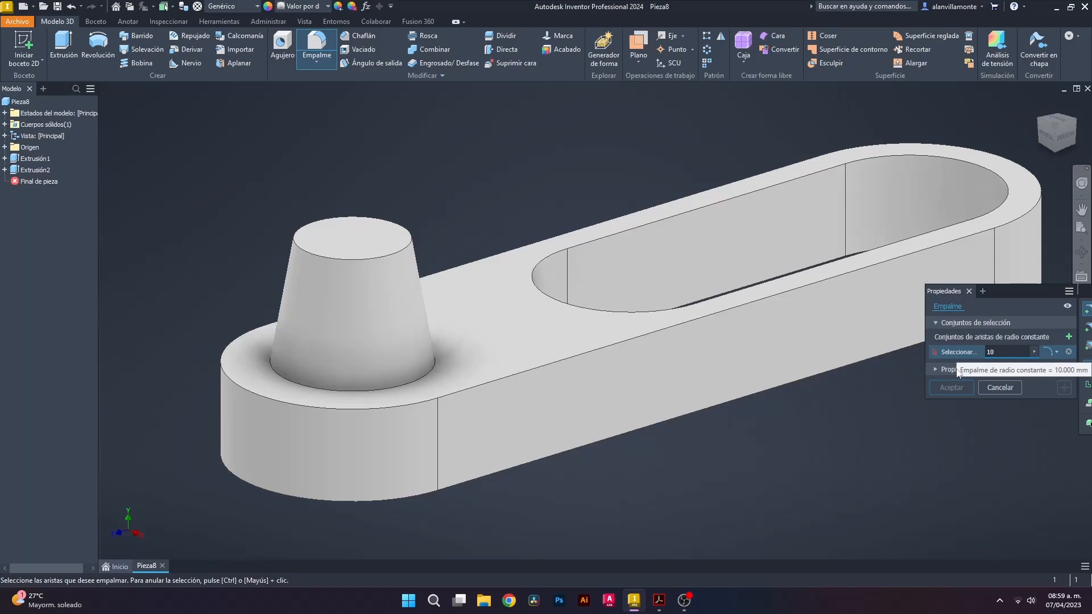
{"action": "left_click", "coordinate": [428, 367]}
{"action": "double_click", "coordinate": [993, 352]}
{"action": "type", "text": "2"}
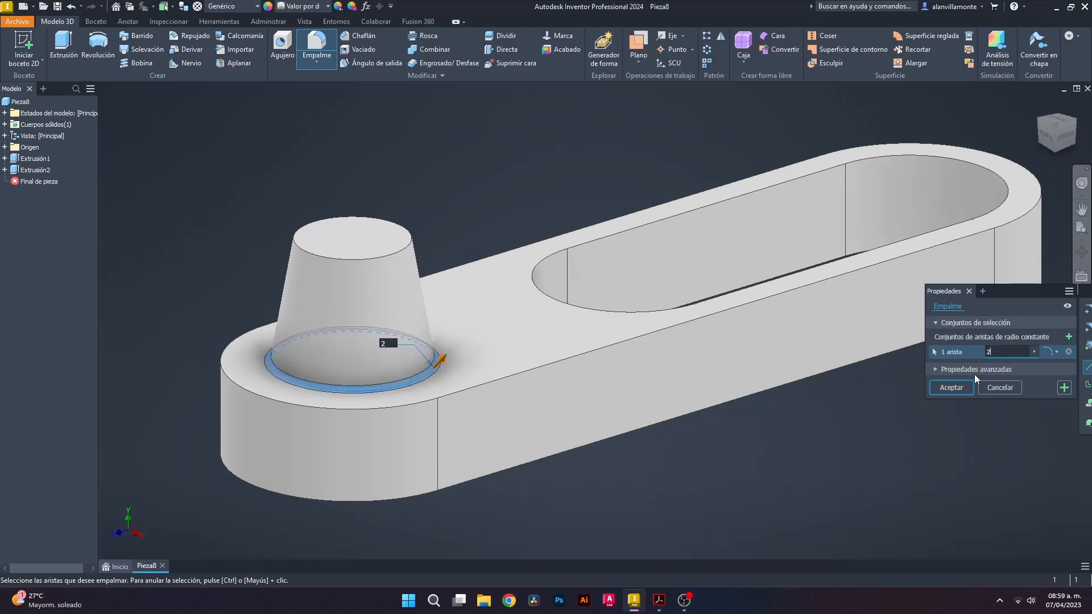
{"action": "left_click", "coordinate": [606, 330]}
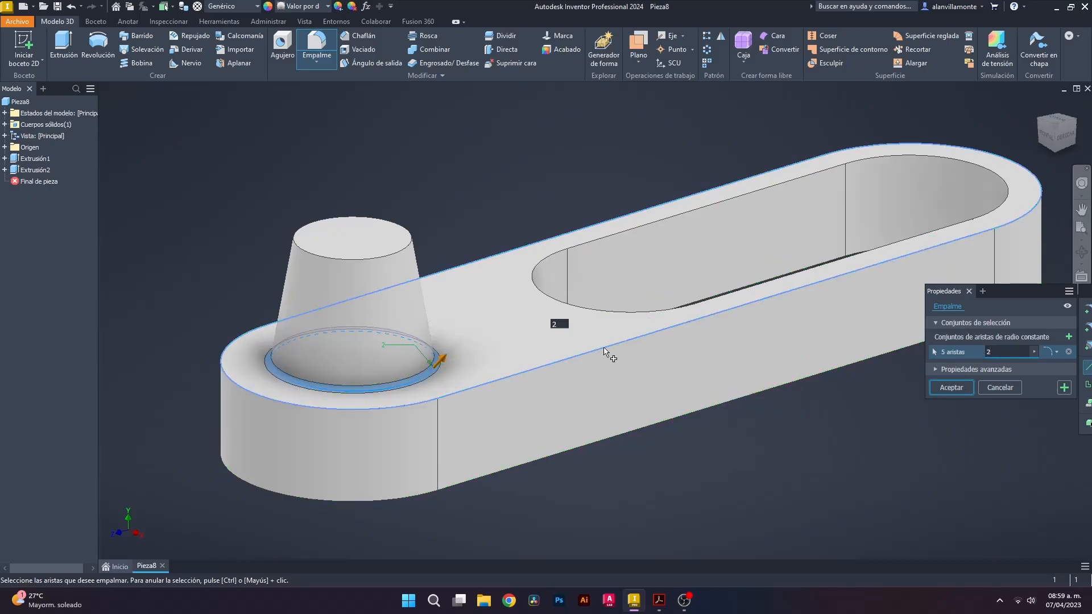
{"action": "left_click", "coordinate": [608, 326]}
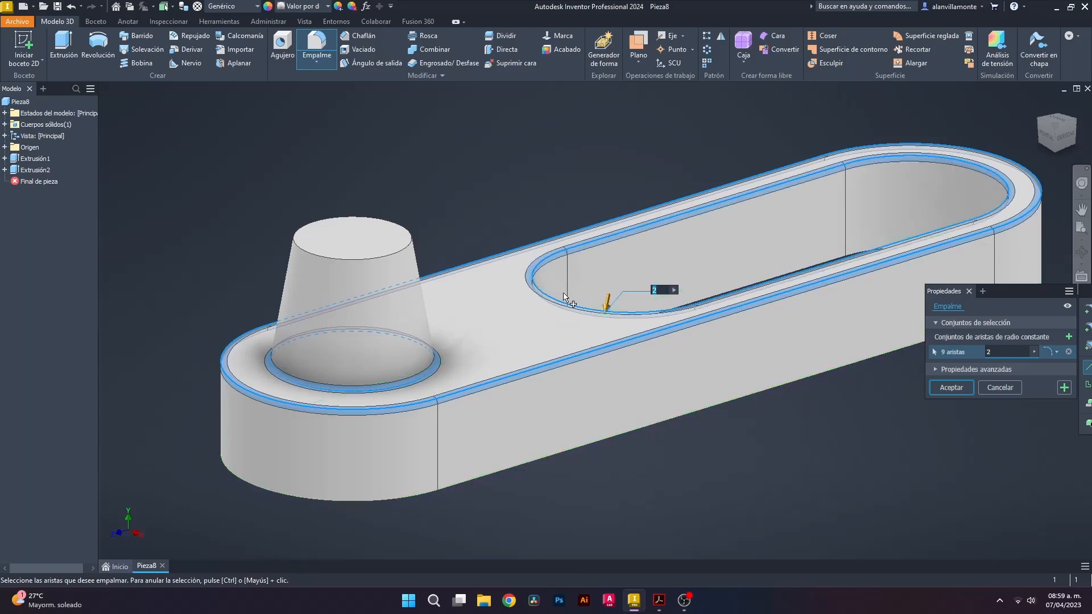
{"action": "left_click", "coordinate": [394, 256]}
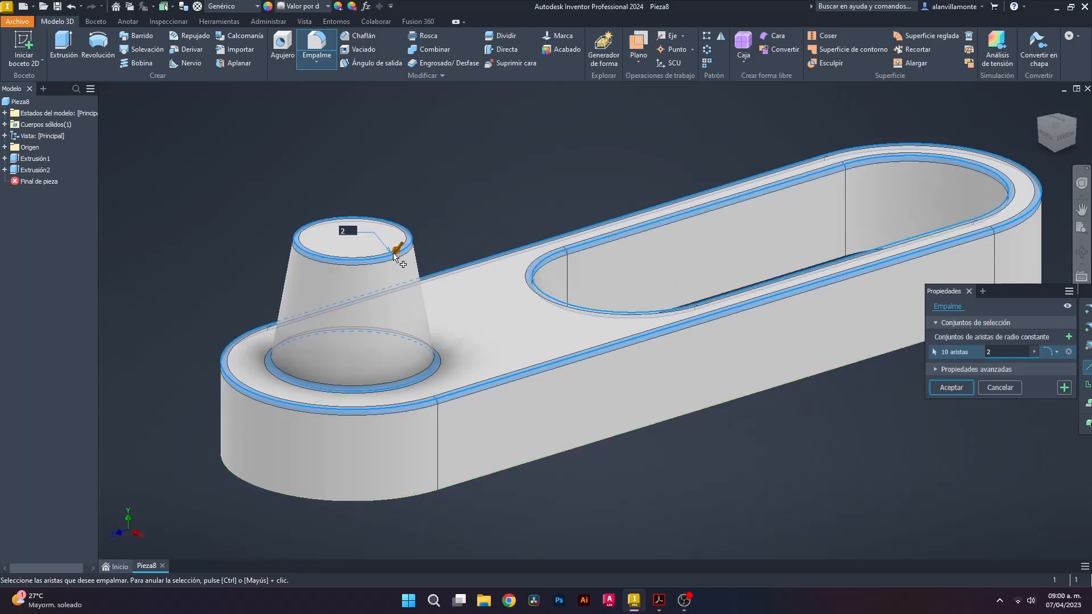
{"action": "left_click", "coordinate": [546, 453]}
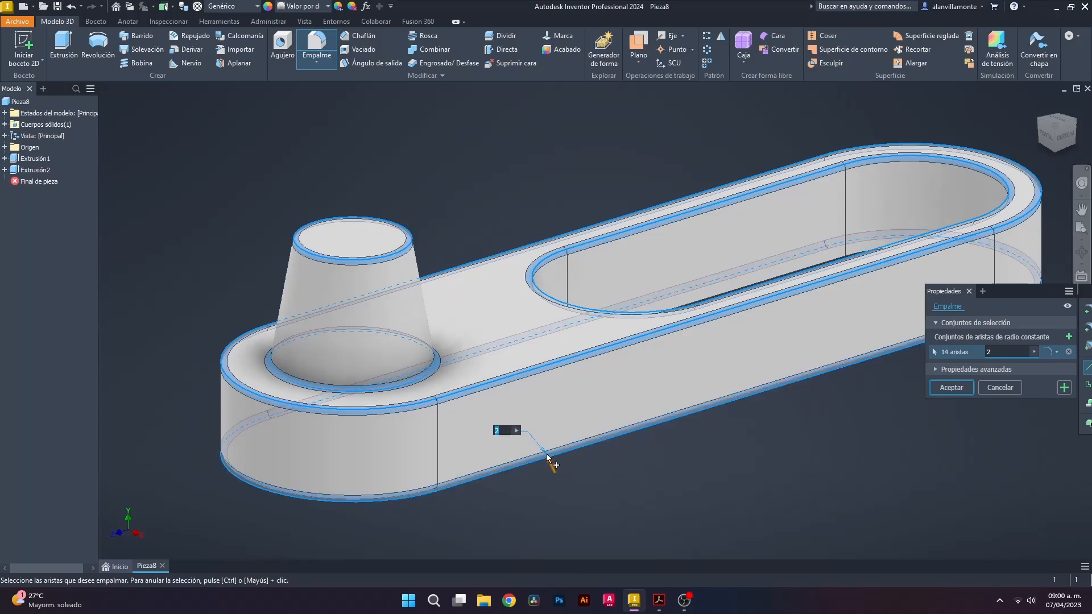
{"action": "left_click", "coordinate": [964, 391]}
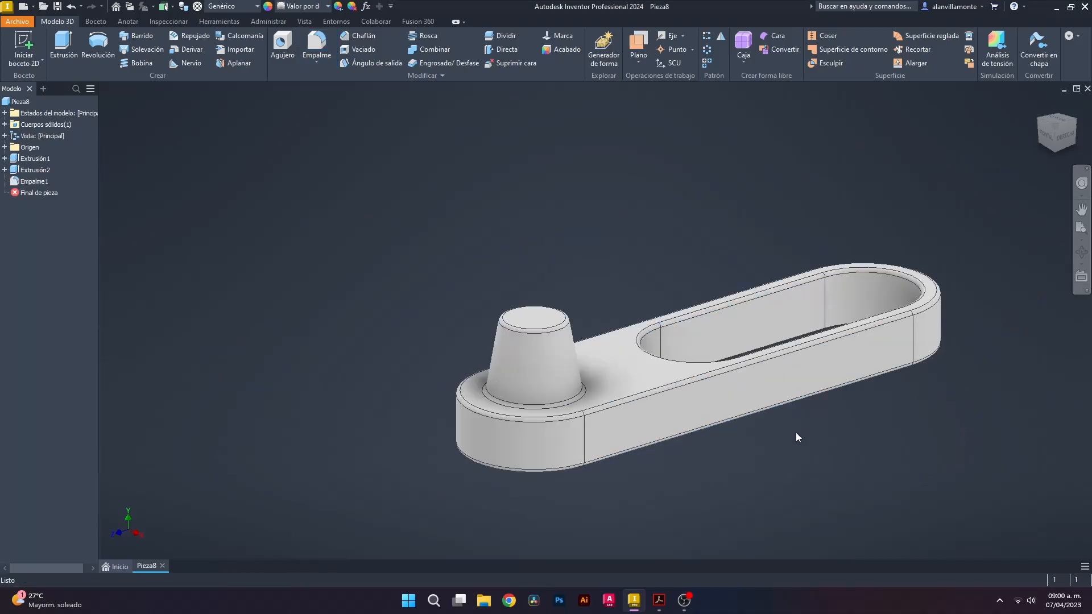
{"action": "middle_click_drag", "start_coordinate": [825, 439], "coordinate": [967, 429], "text": "shift"}
{"action": "mouse_move", "coordinate": [590, 427]}
{"action": "middle_mouse_down", "text": "shift"}
{"action": "mouse_move", "coordinate": [663, 429]}
{"action": "mouse_move", "coordinate": [716, 455]}
{"action": "middle_mouse_up", "text": "shift"}
{"action": "left_click", "coordinate": [659, 601]}
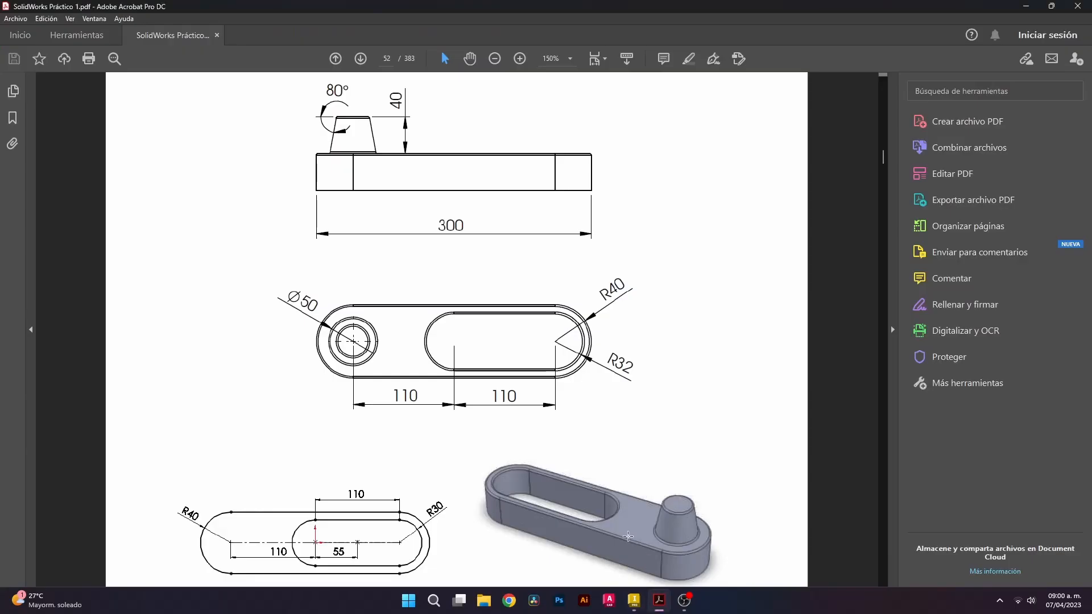
Inspect the link from isometric and right-side views, then window-select the entire part
{"action": "left_click", "coordinate": [634, 601]}
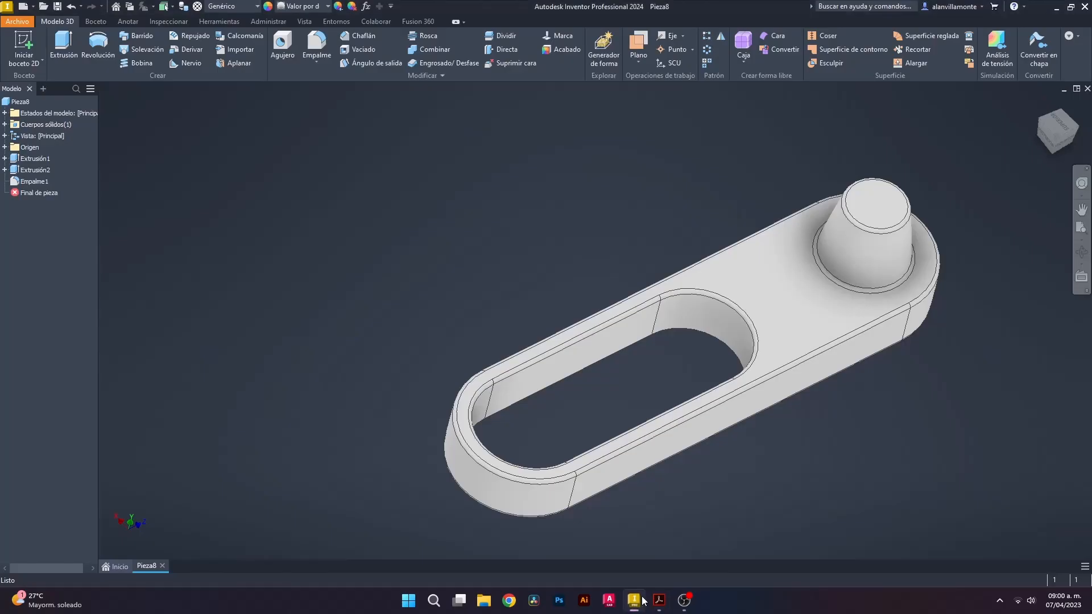
{"action": "left_click_drag", "start_coordinate": [1080, 140], "coordinate": [1046, 137]}
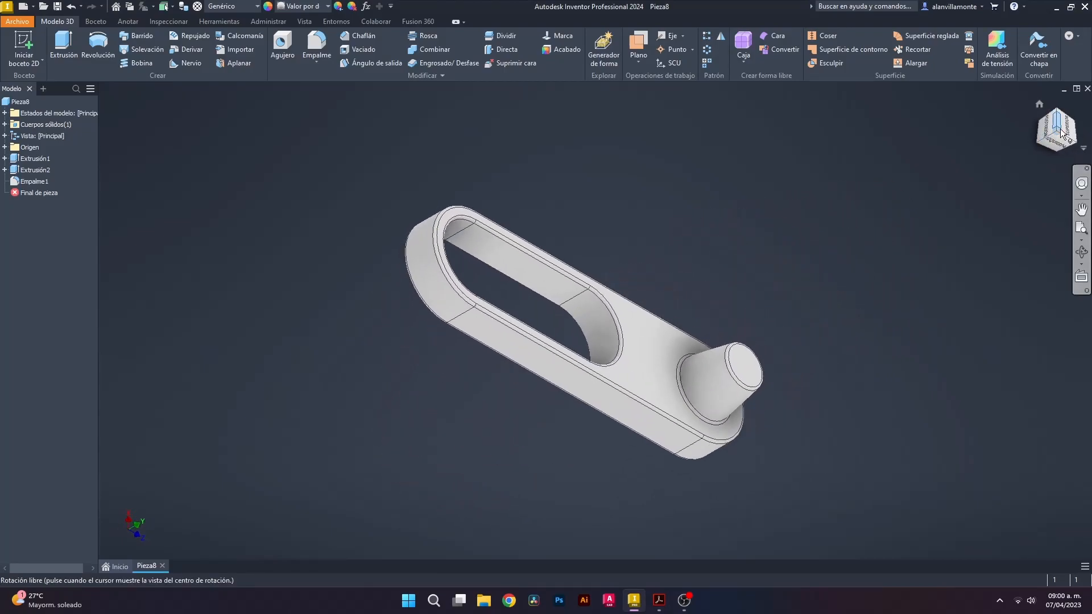
{"action": "left_click", "coordinate": [1061, 130]}
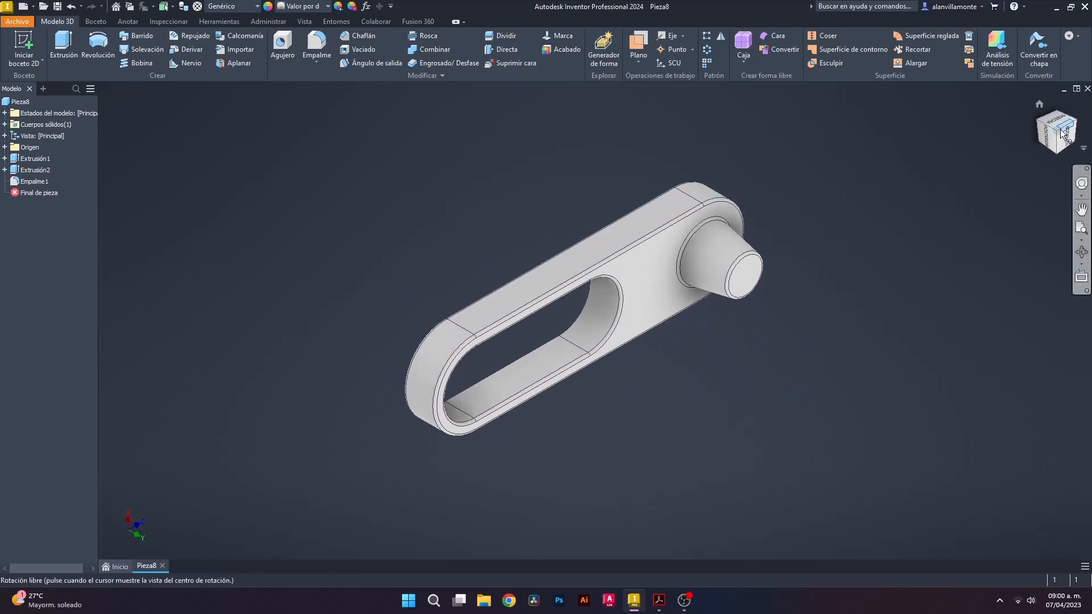
{"action": "left_click", "coordinate": [1062, 131]}
{"action": "mouse_move", "coordinate": [694, 362]}
{"action": "left_mouse_down"}
{"action": "mouse_move", "coordinate": [853, 422]}
{"action": "mouse_move", "coordinate": [836, 436]}
{"action": "mouse_move", "coordinate": [734, 418]}
{"action": "mouse_move", "coordinate": [657, 426]}
{"action": "mouse_move", "coordinate": [705, 383]}
{"action": "mouse_move", "coordinate": [725, 436]}
{"action": "mouse_move", "coordinate": [736, 414]}
{"action": "left_mouse_up"}
{"action": "key", "text": "Escape"}
{"action": "left_click_drag", "start_coordinate": [327, 222], "coordinate": [871, 503]}
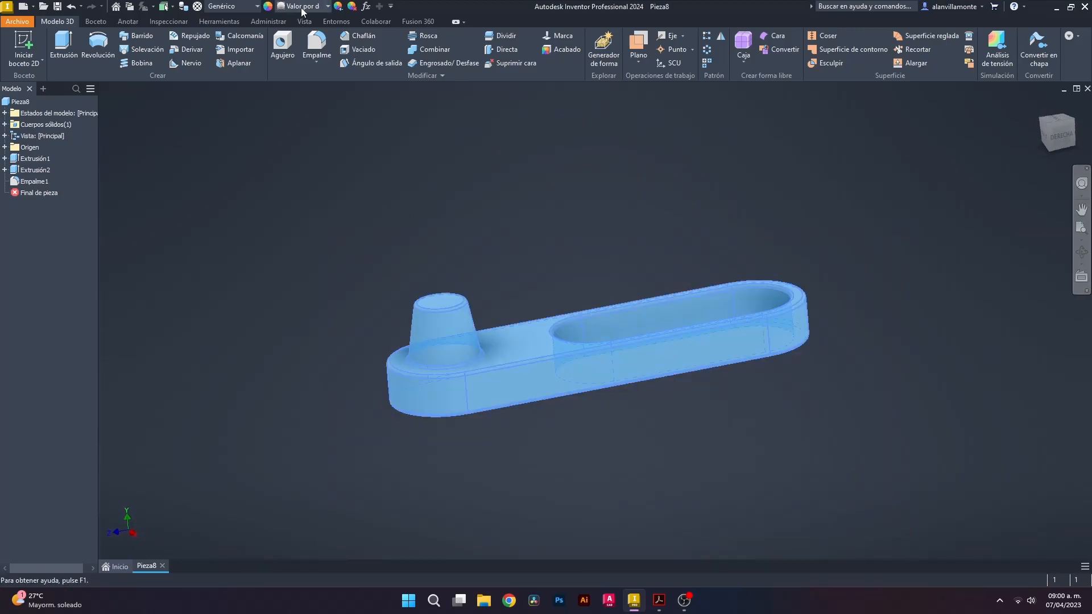
Tint the part's appearance toward red, RGB 158, 147, 147, and apply it to the whole link
{"action": "left_click", "coordinate": [338, 6]}
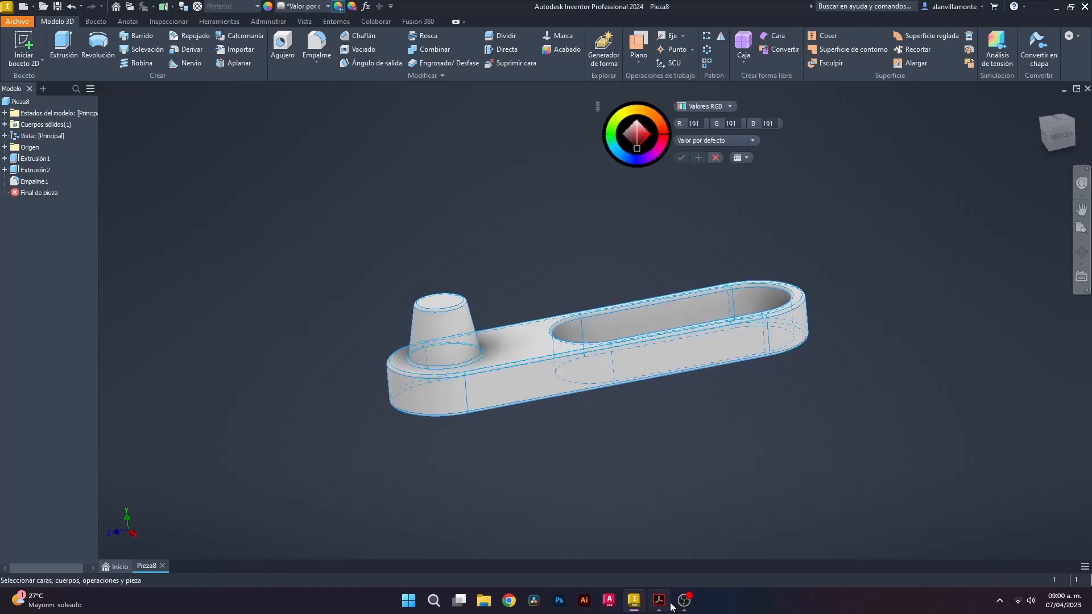
{"action": "left_click", "coordinate": [659, 600]}
{"action": "left_click", "coordinate": [634, 600]}
{"action": "left_click_drag", "start_coordinate": [637, 148], "coordinate": [629, 136]}
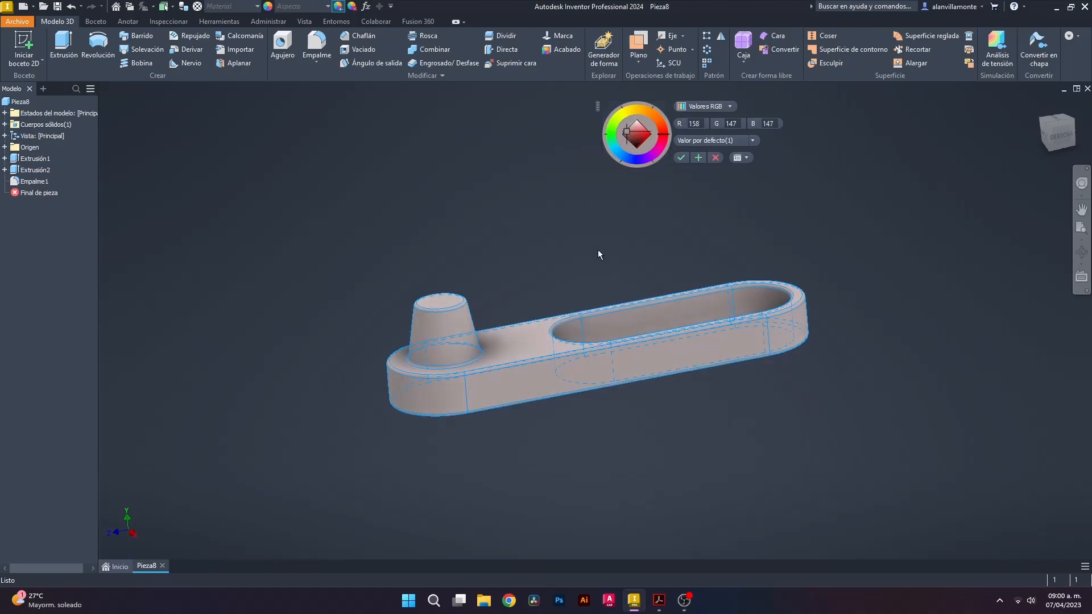
{"action": "left_click", "coordinate": [682, 158]}
{"action": "mouse_move", "coordinate": [827, 363]}
{"action": "middle_mouse_down", "text": "shift"}
{"action": "mouse_move", "coordinate": [753, 378]}
{"action": "mouse_move", "coordinate": [759, 395]}
{"action": "mouse_move", "coordinate": [827, 358]}
{"action": "middle_mouse_up", "text": "shift"}
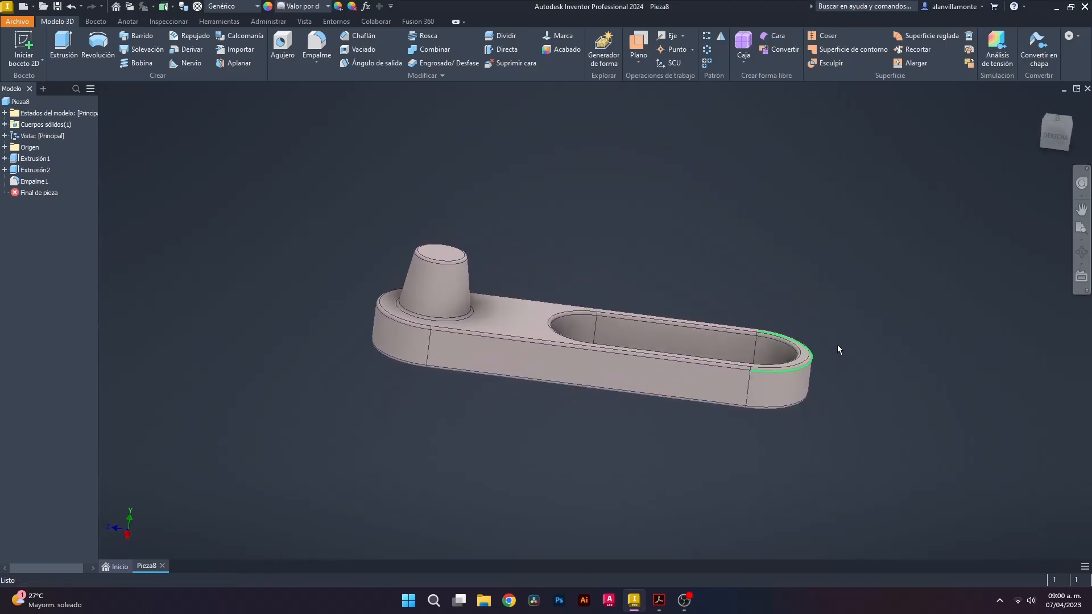
{"action": "left_click", "coordinate": [1073, 128]}
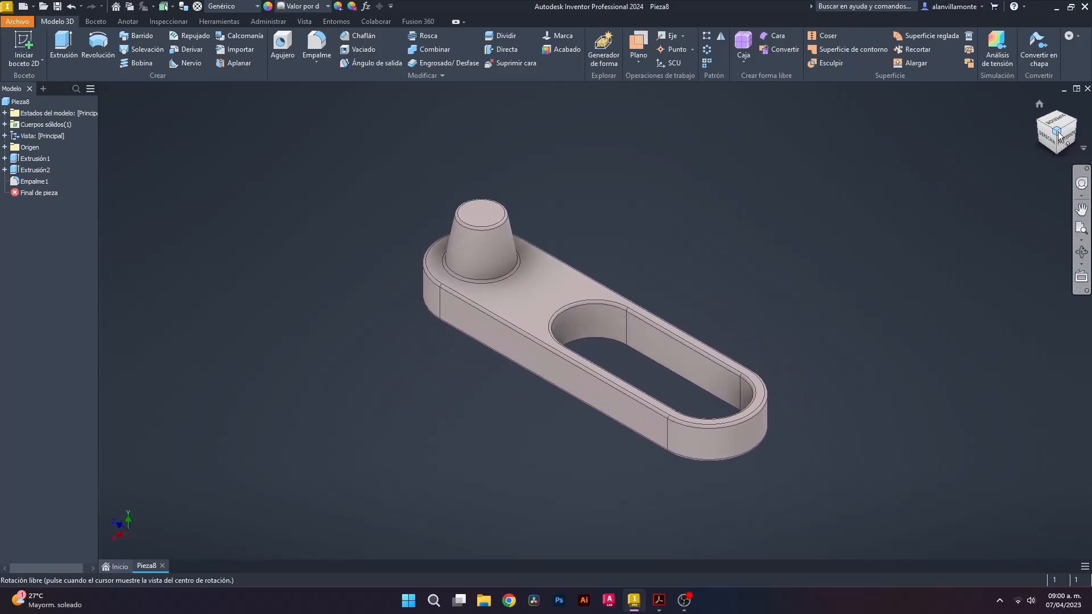